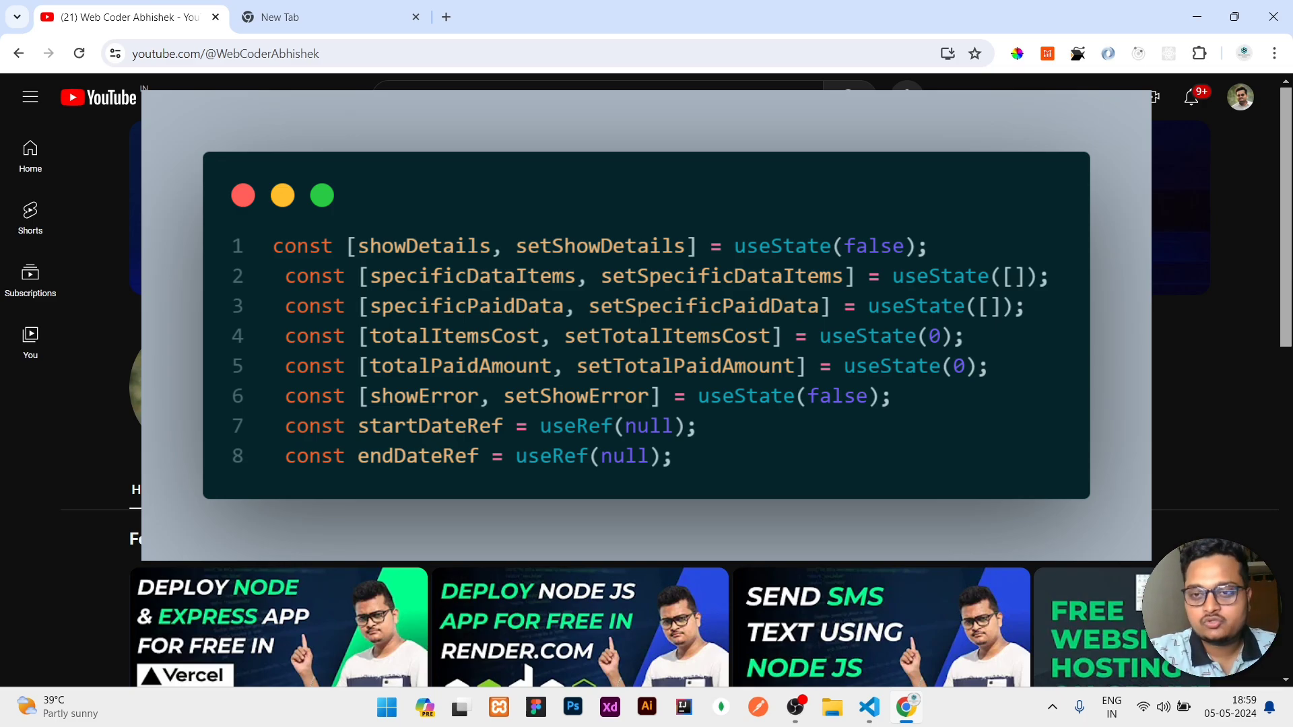
# Switch from the browser to DatePopup.js in VS Code
pyautogui.press('Escape')
pyautogui.hotkey('alt', 'Tab')
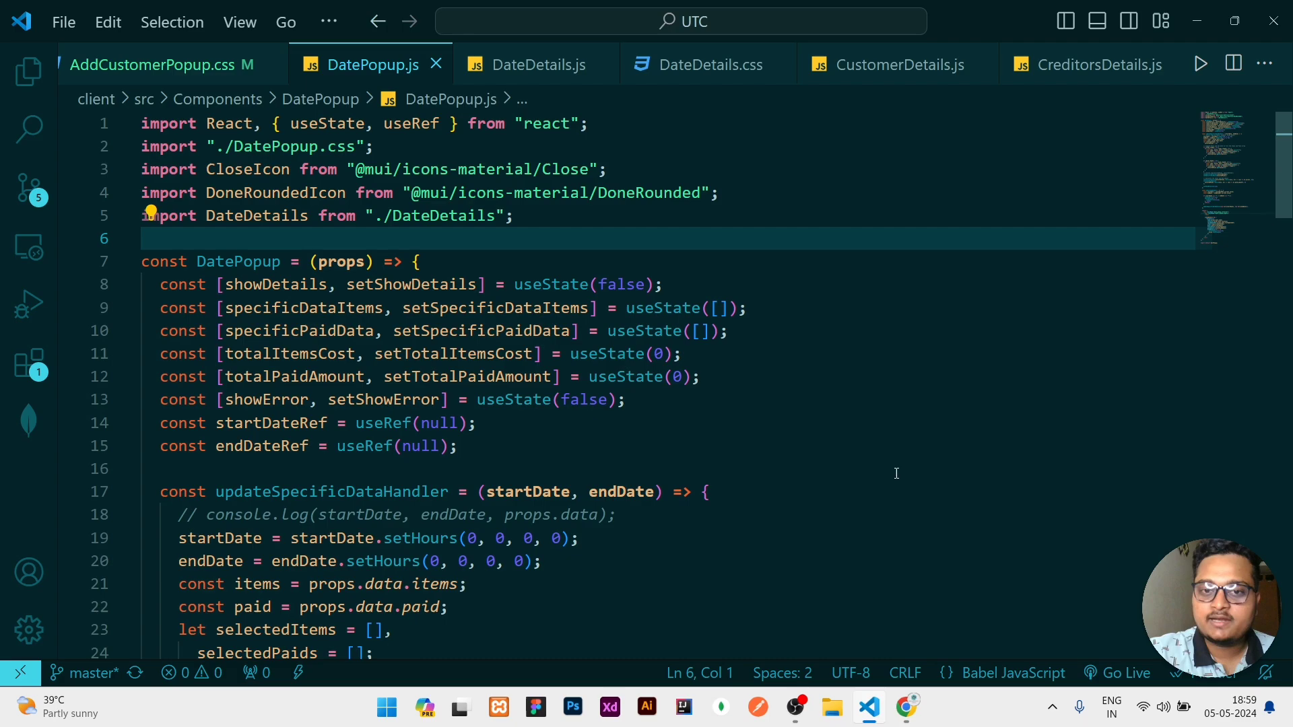
pyautogui.click(897, 470)
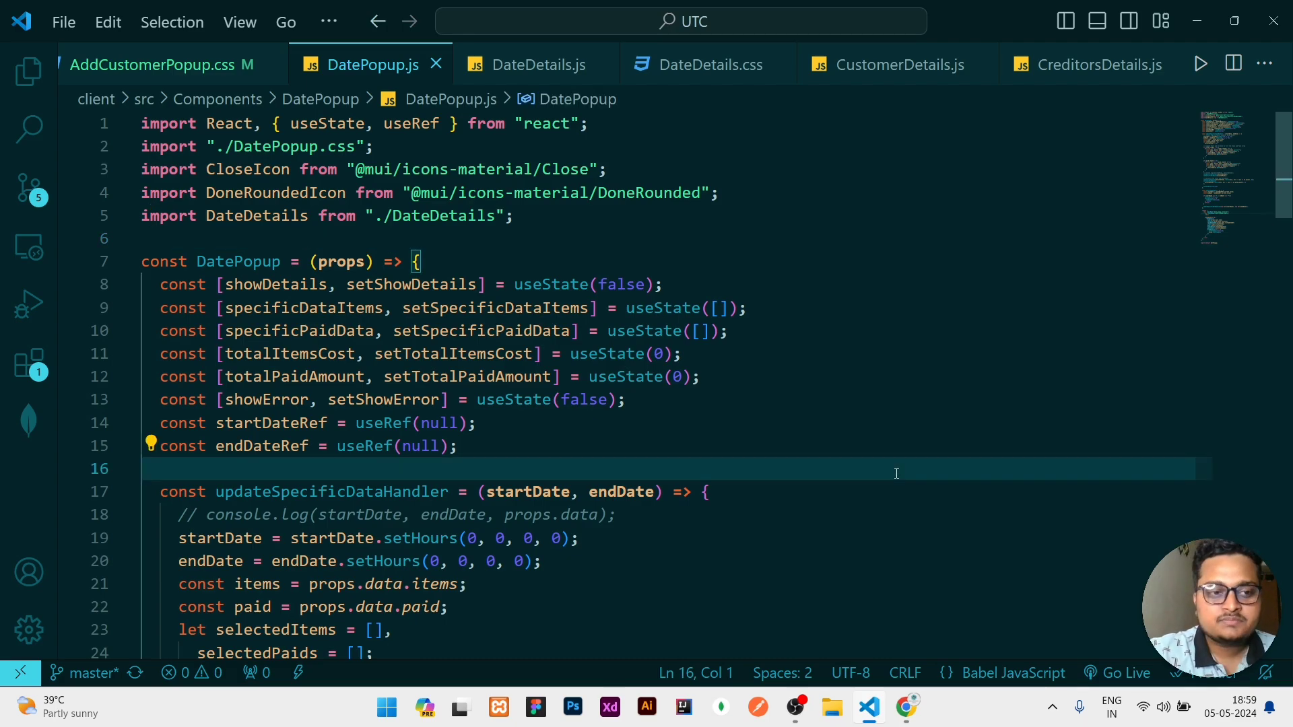
# Look up the installed CodeSnap extension's details, then close them and the sidebar
pyautogui.click(29, 365)
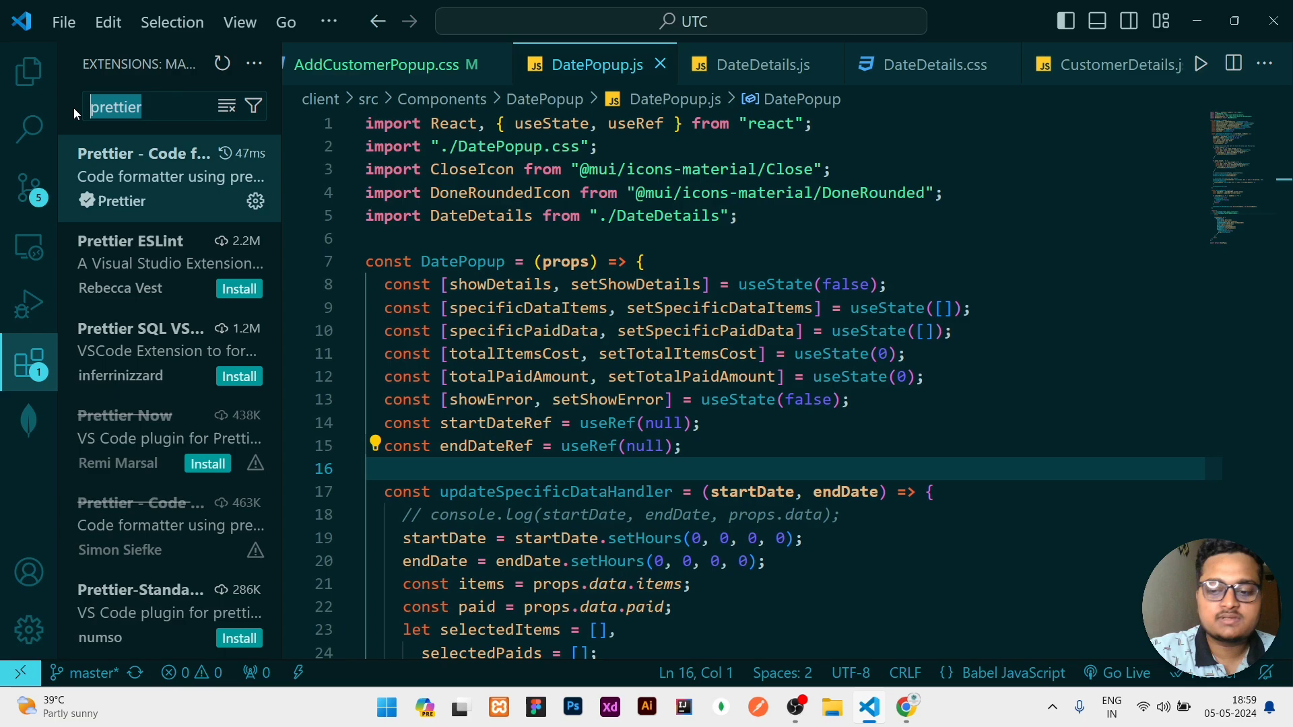
pyautogui.press('BackSpace')
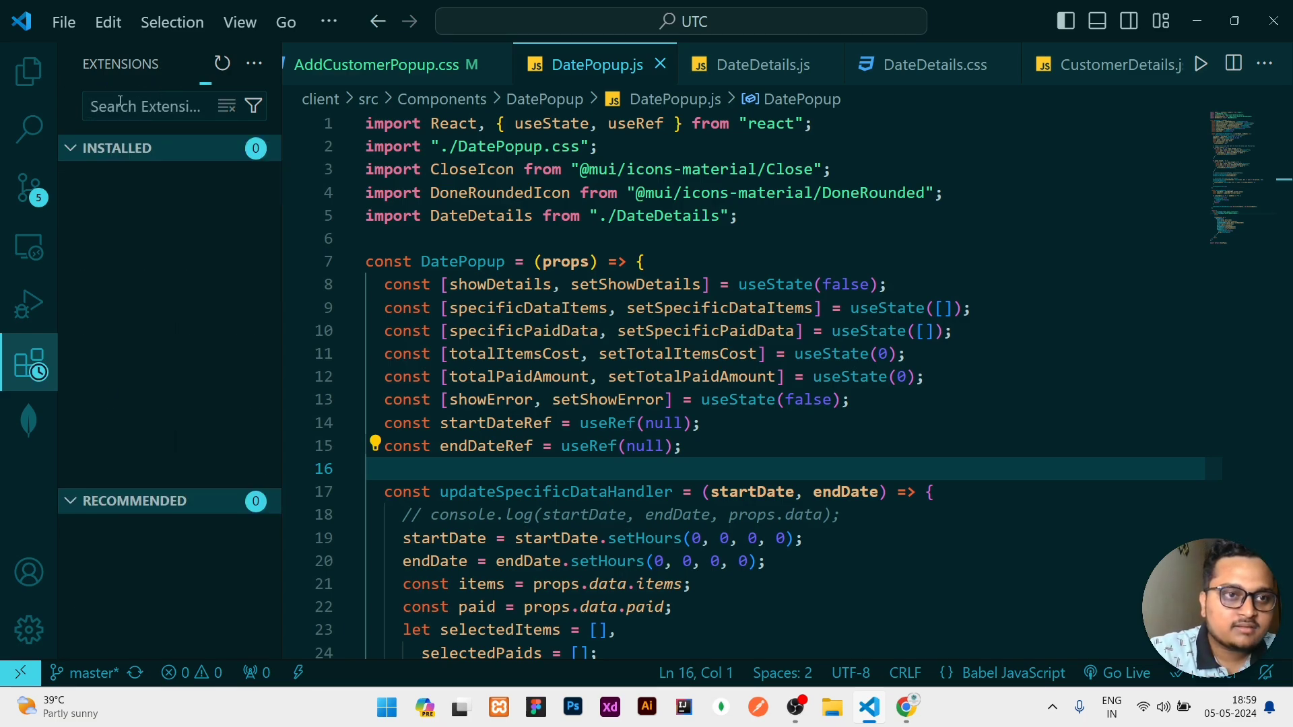
pyautogui.write('codesnap')
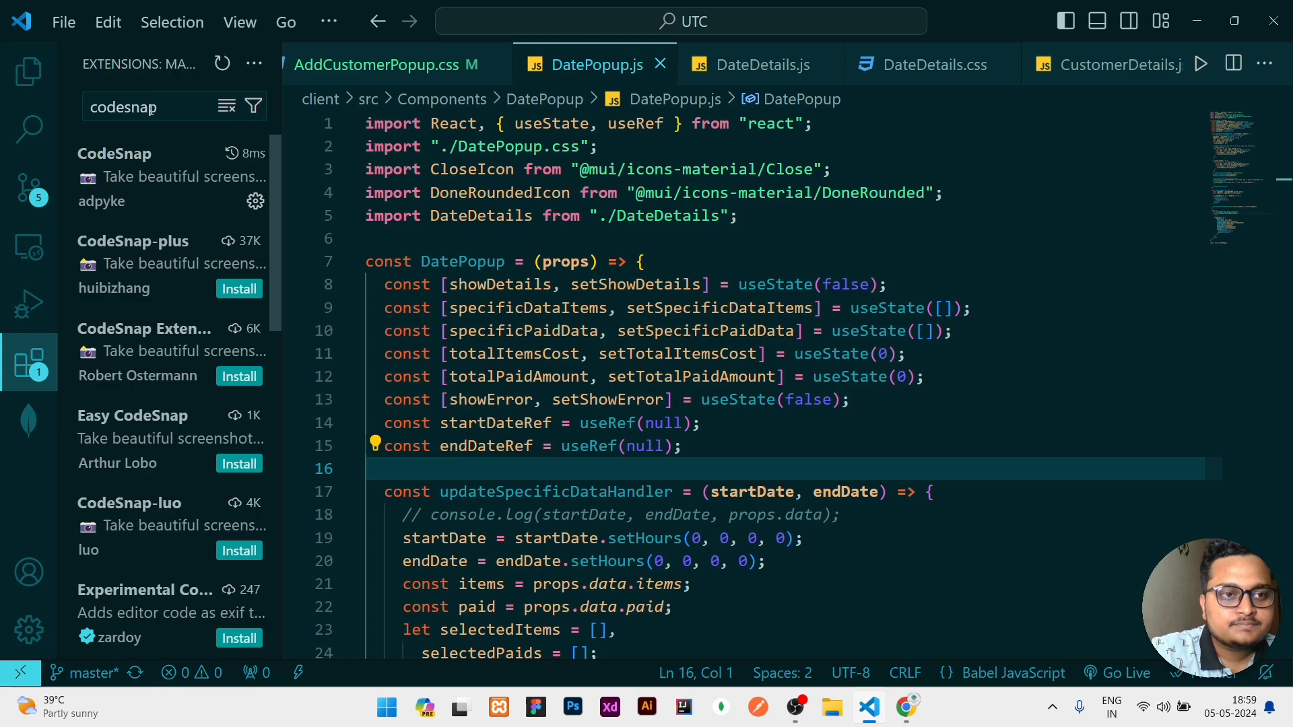
pyautogui.click(162, 185)
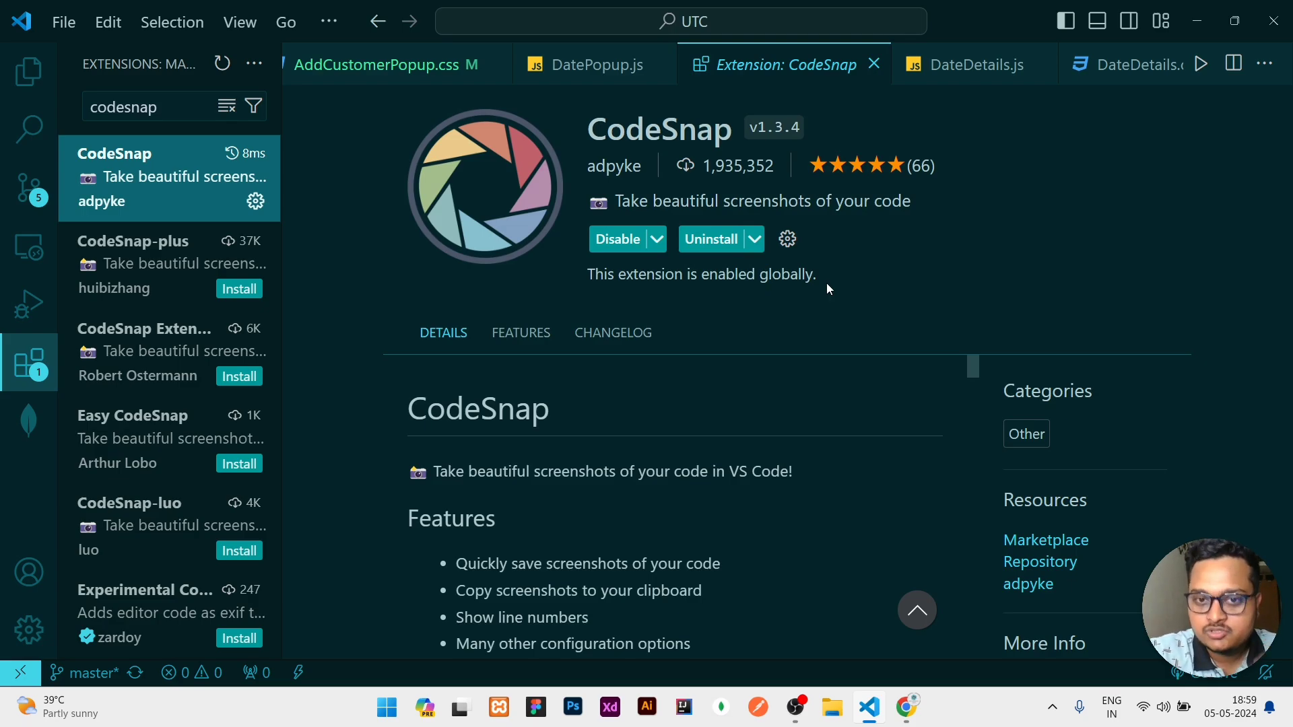
pyautogui.click(874, 65)
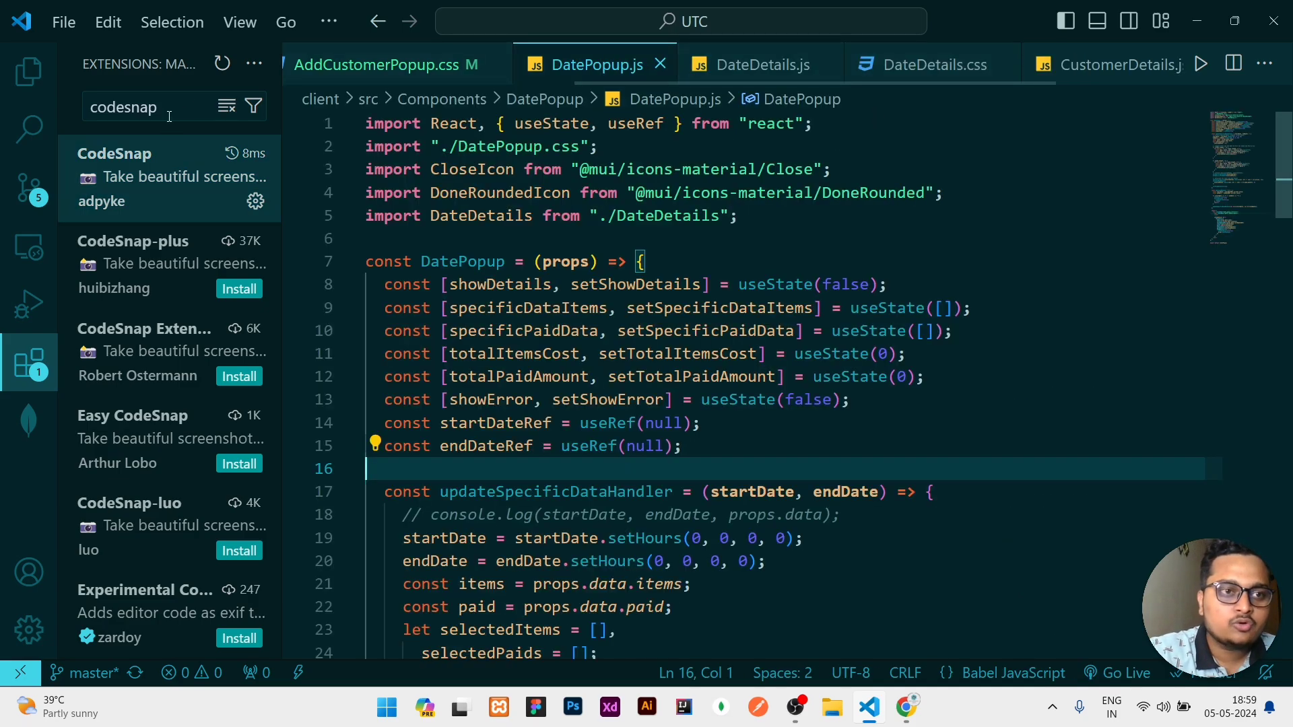
pyautogui.click(28, 69)
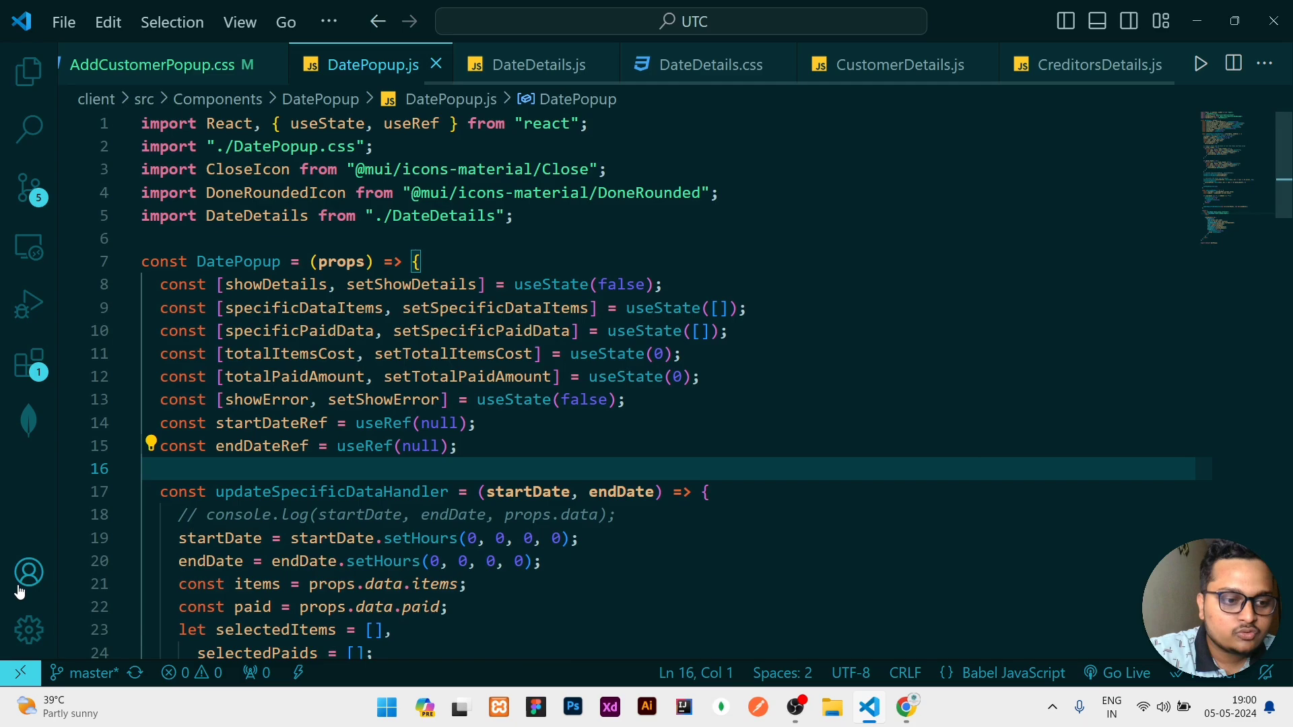
# Launch CodeSnap from the Command Palette beside DatePopup.js
pyautogui.click(28, 629)
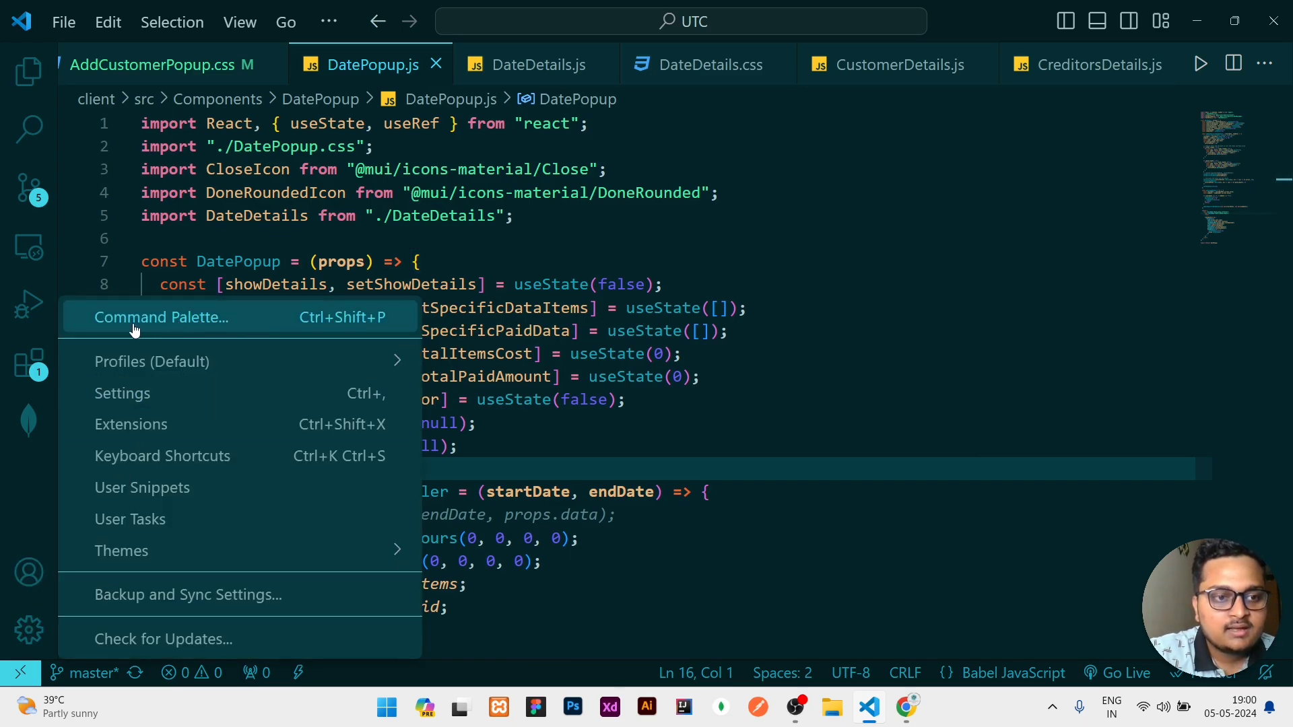
pyautogui.click(207, 324)
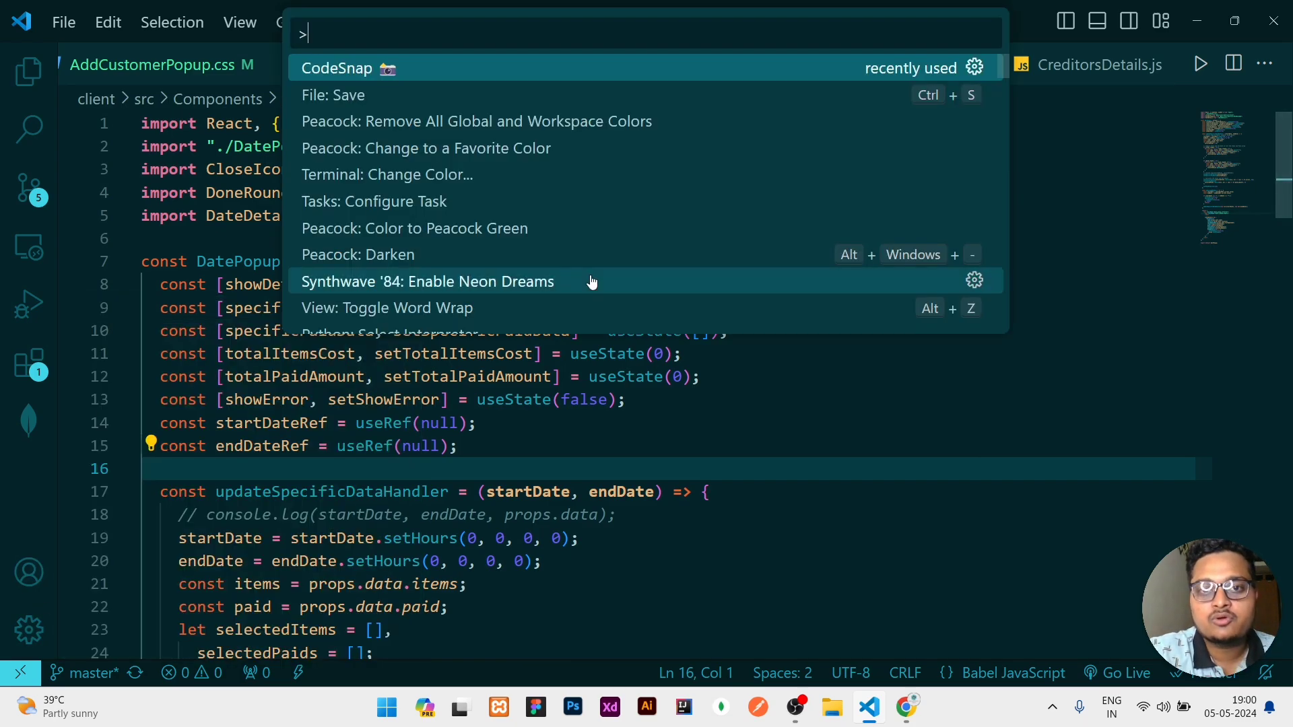
pyautogui.write('code')
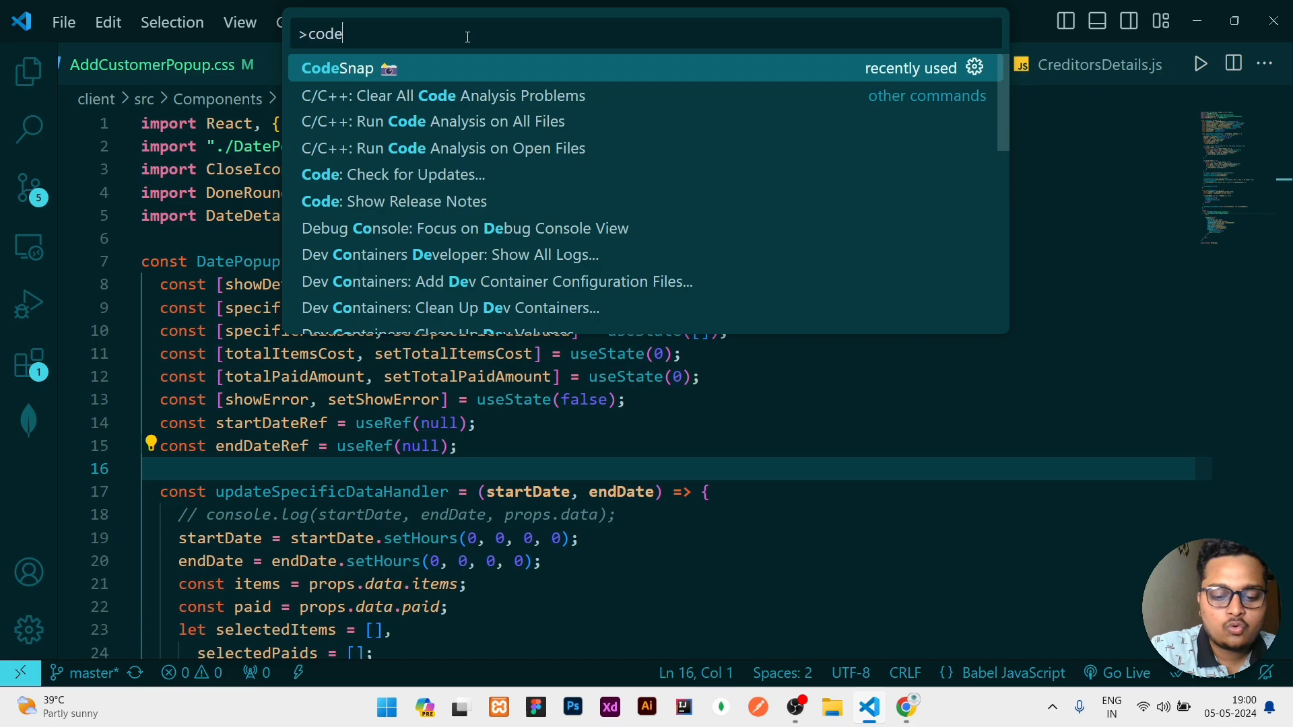
pyautogui.write('Sn')
pyautogui.click(413, 73)
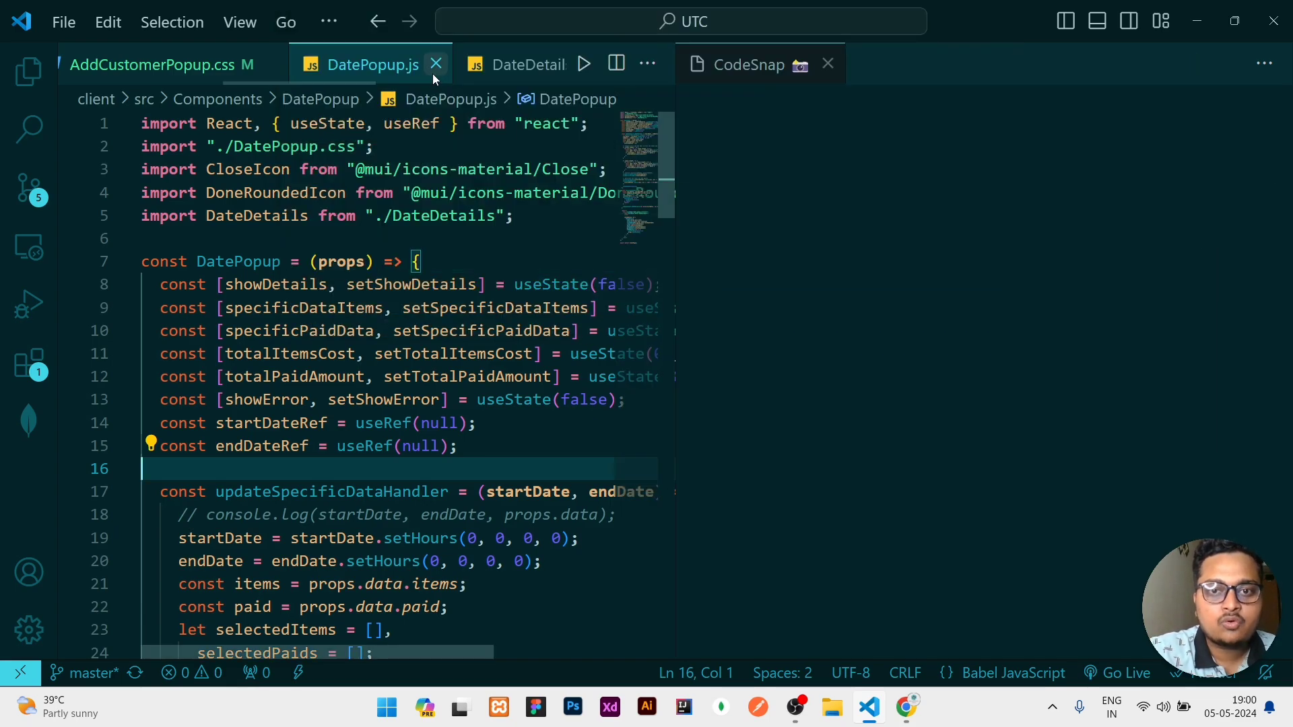
# Select all of DatePopup.js and widen the CodeSnap preview and snapshot frame
pyautogui.click(529, 253)
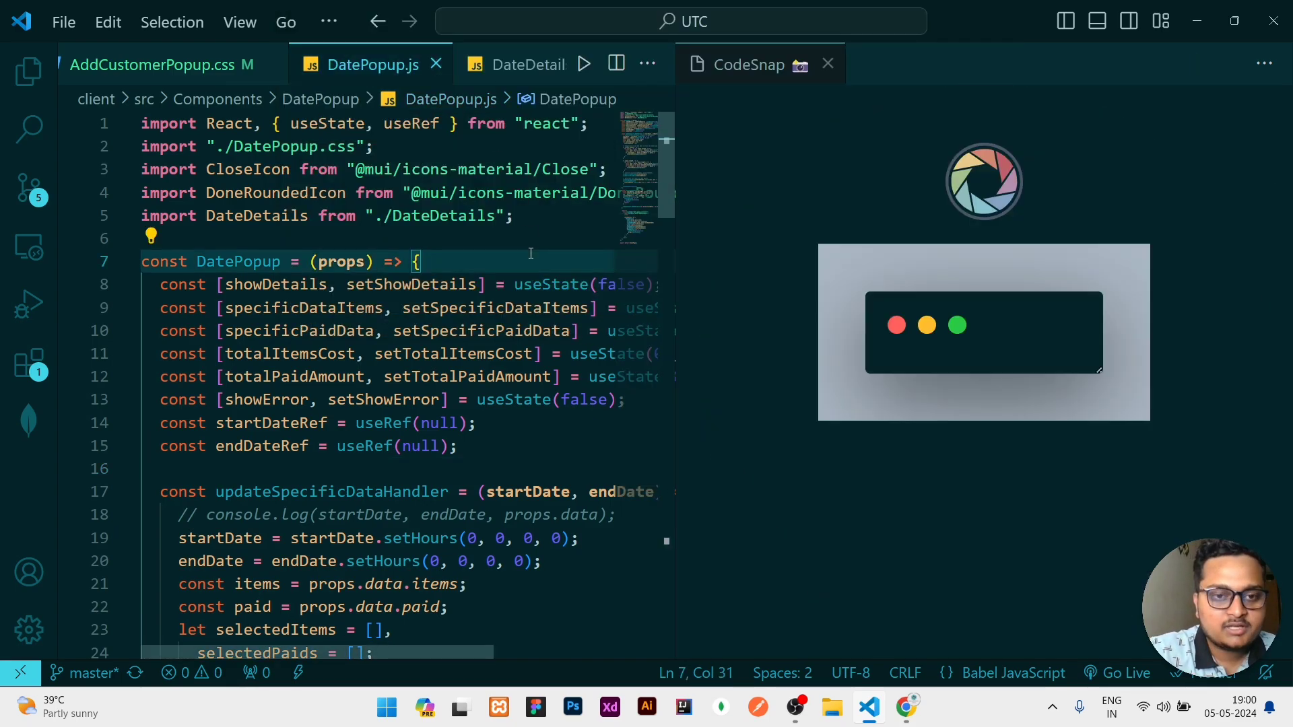
pyautogui.click(393, 217)
pyautogui.click(346, 239)
pyautogui.hotkey('ctrl', 'a')
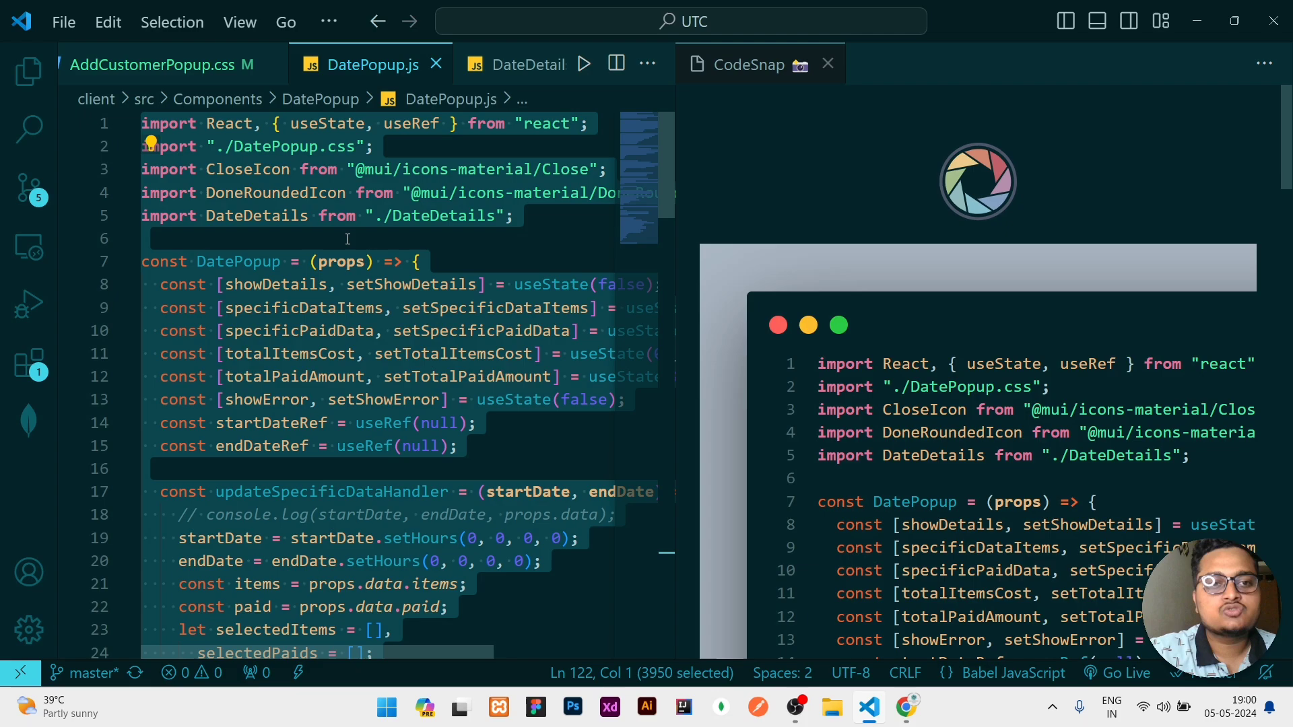
pyautogui.scroll(-3, 895, 436)
pyautogui.hscroll(3, 895, 435)
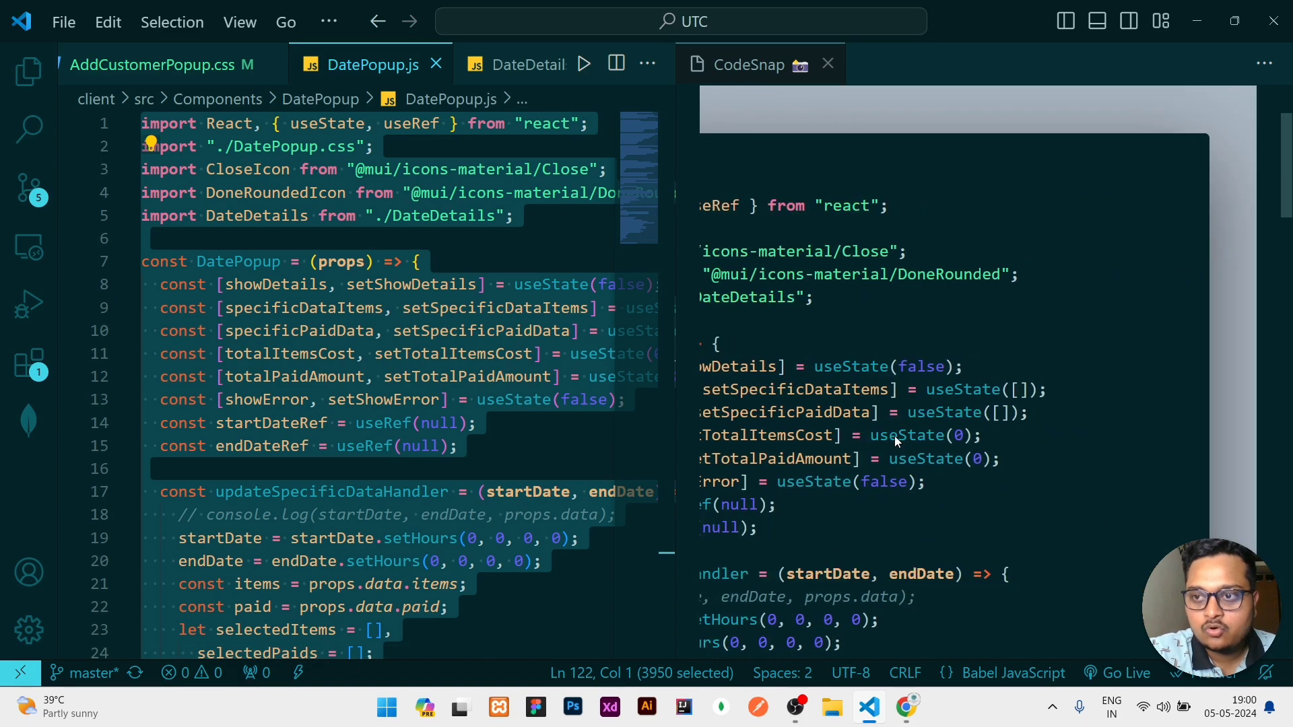
pyautogui.hscroll(-3, 894, 436)
pyautogui.scroll(-10, 894, 435)
pyautogui.scroll(-5, 895, 435)
pyautogui.hscroll(5, 893, 436)
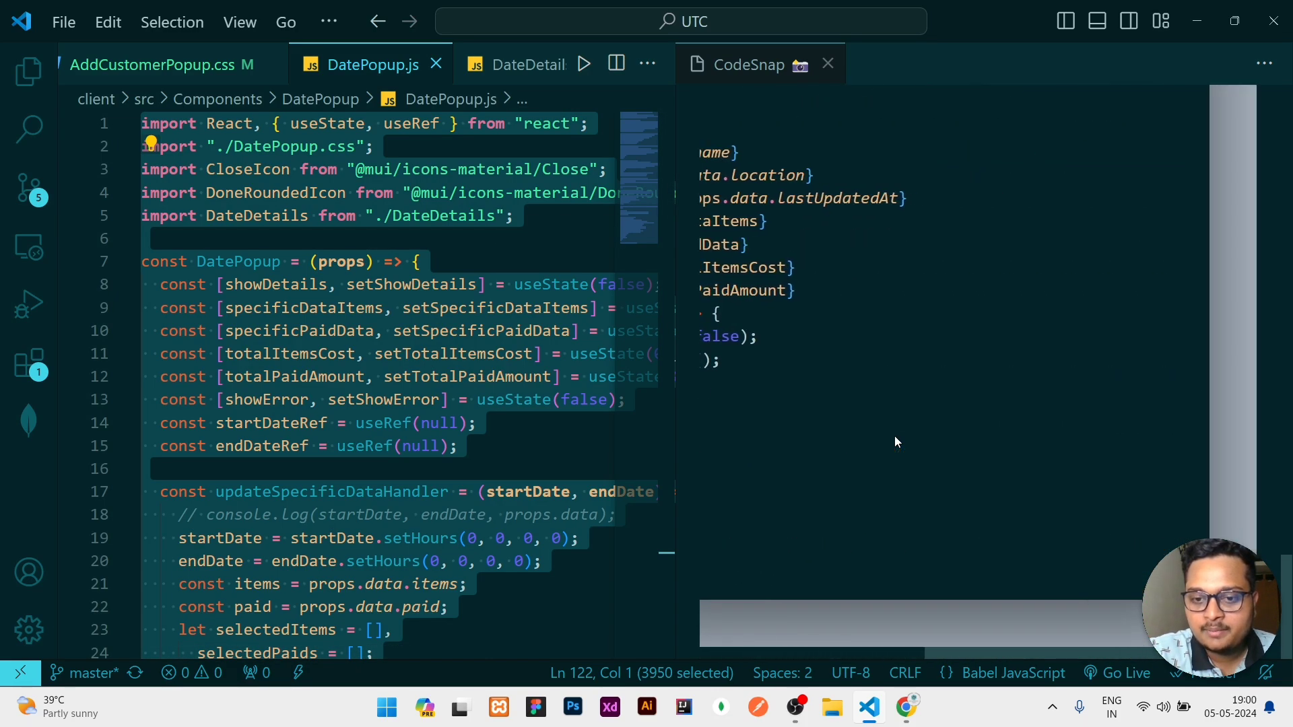
pyautogui.moveTo(672, 252); pyautogui.dragTo(384, 282)
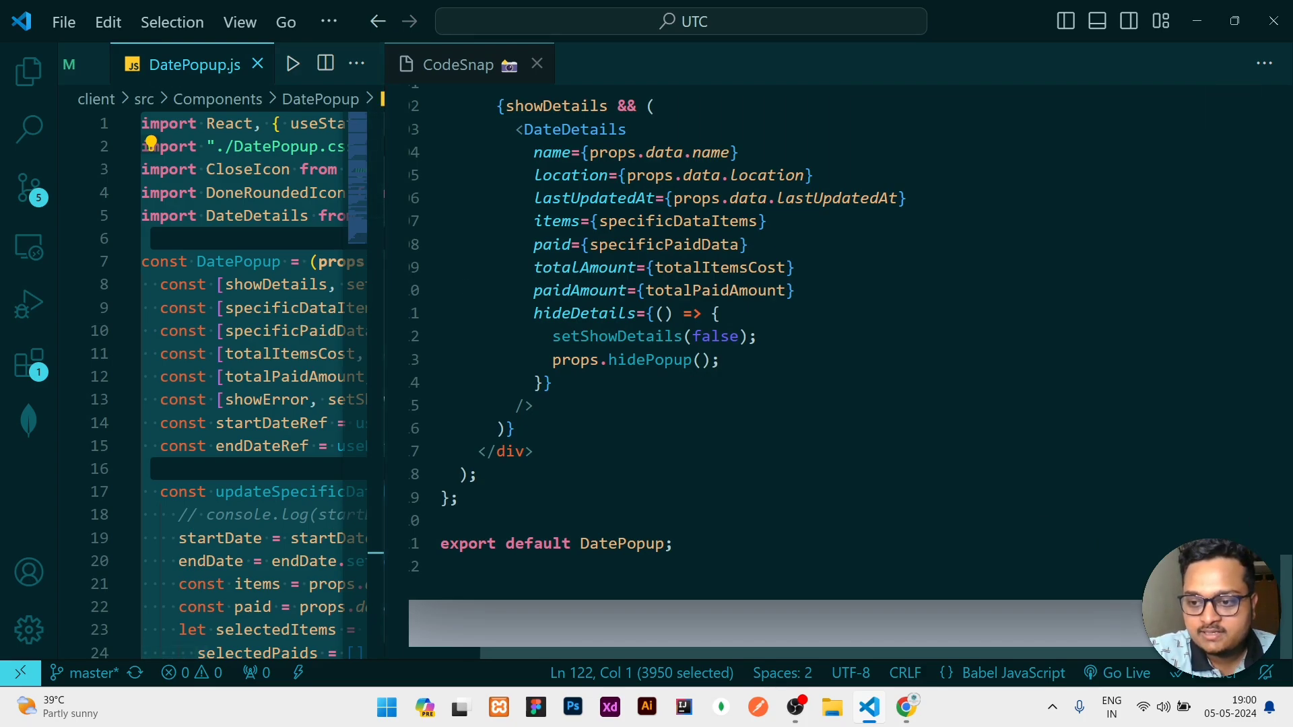
pyautogui.moveTo(1209, 554)
pyautogui.mouseDown()
pyautogui.moveTo(1110, 554)
pyautogui.moveTo(1242, 554)
pyautogui.mouseUp()
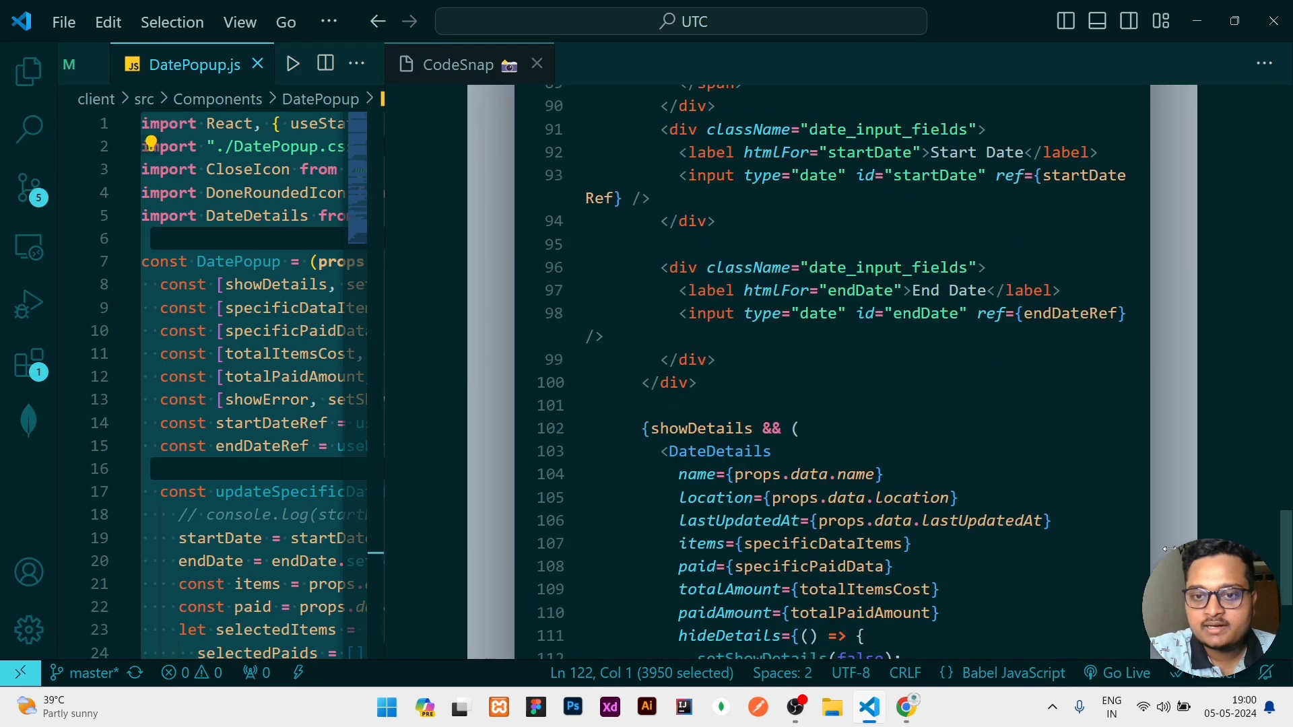
pyautogui.scroll(15, 1053, 467)
pyautogui.scroll(5, 1053, 468)
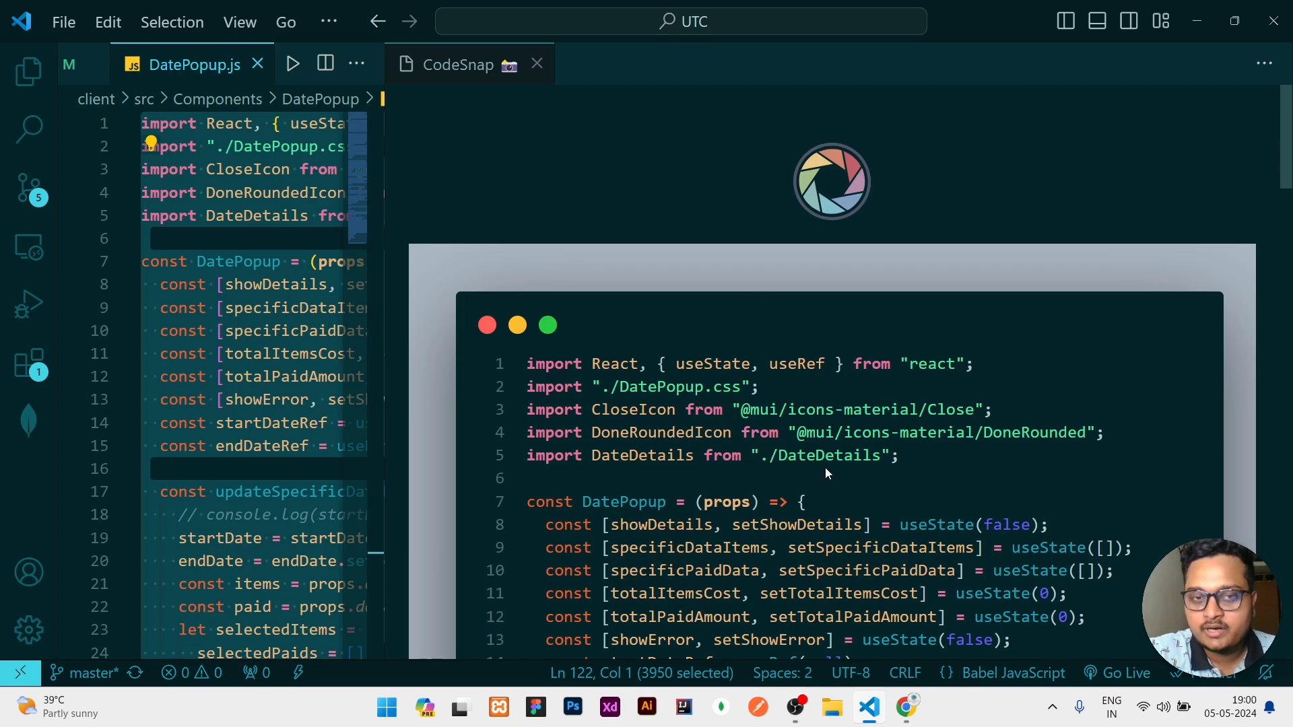
# Capture the CodeSnap image and save it as 'test' in the Downloads test folder
pyautogui.click(835, 182)
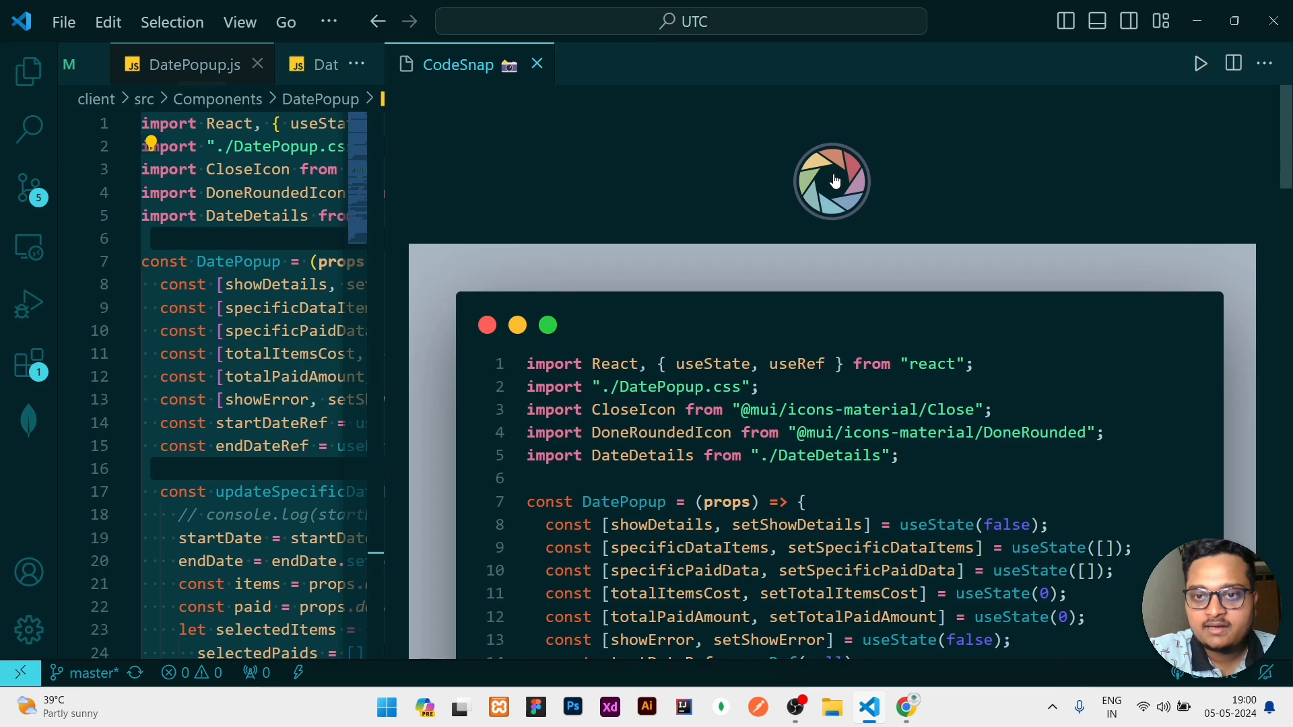
pyautogui.click(835, 183)
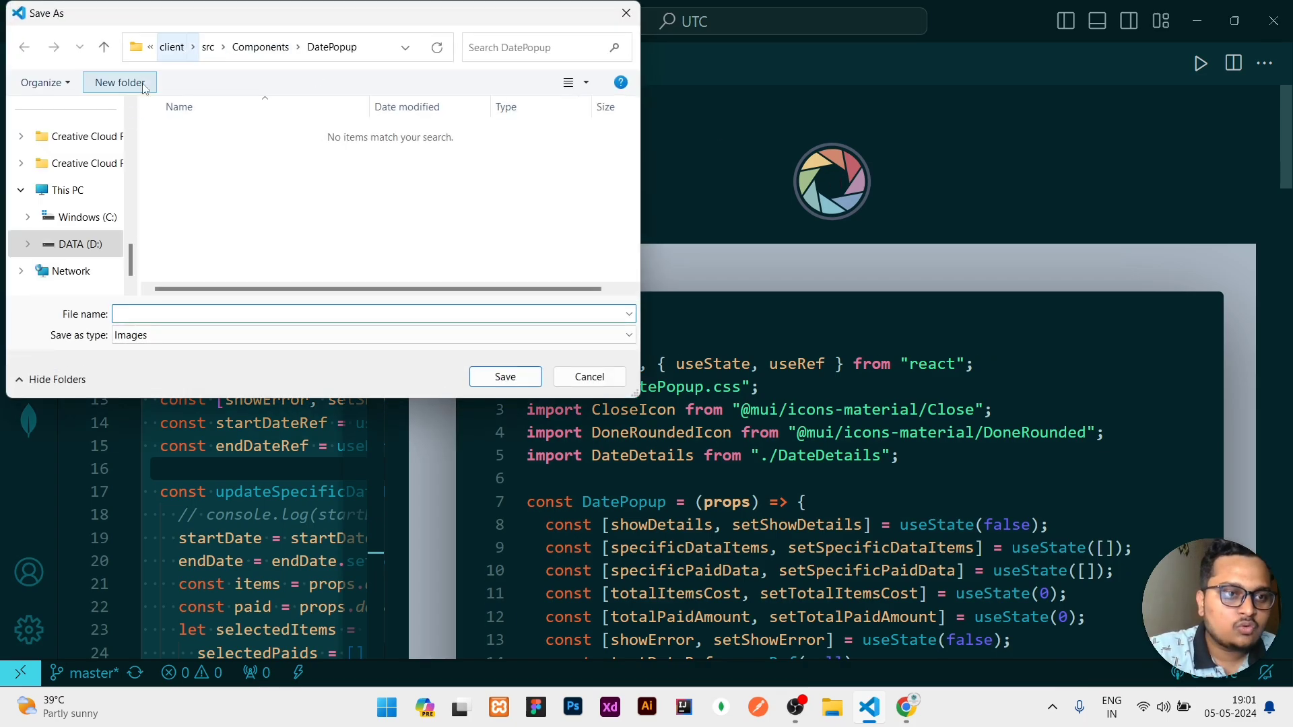
pyautogui.scroll(5, 101, 174)
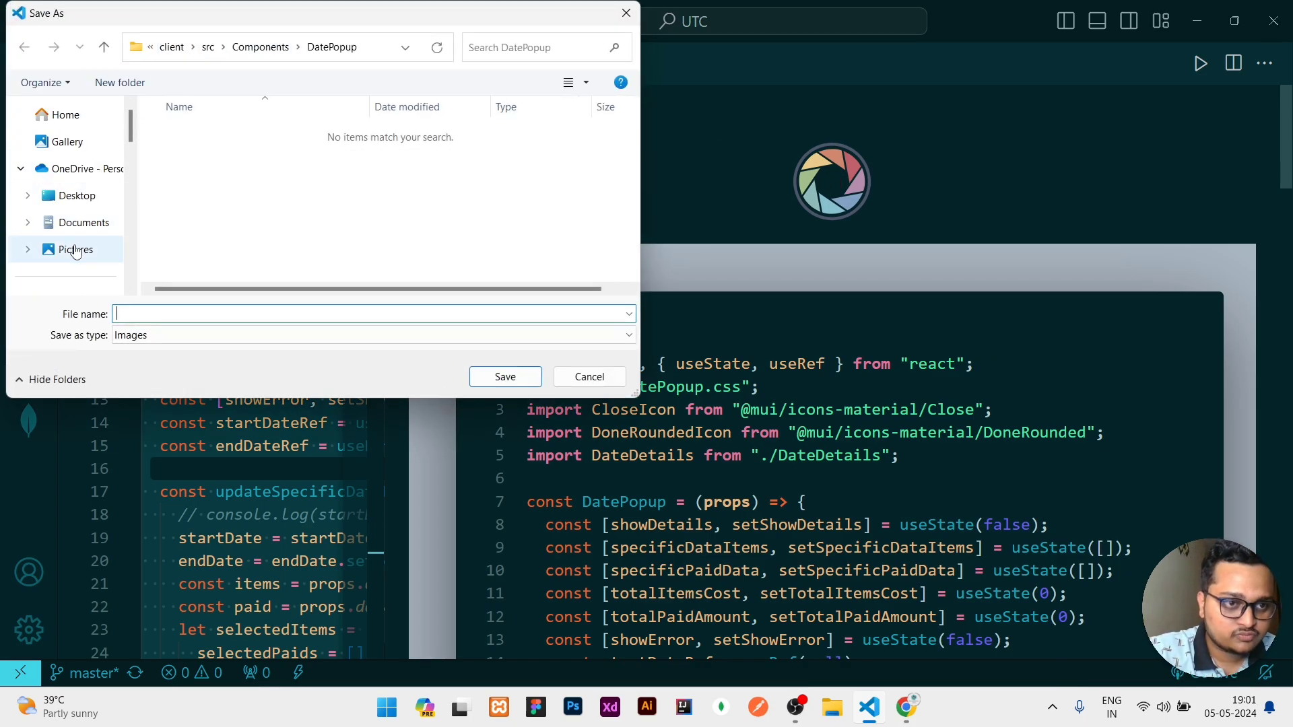
pyautogui.scroll(-3, 76, 249)
pyautogui.click(77, 163)
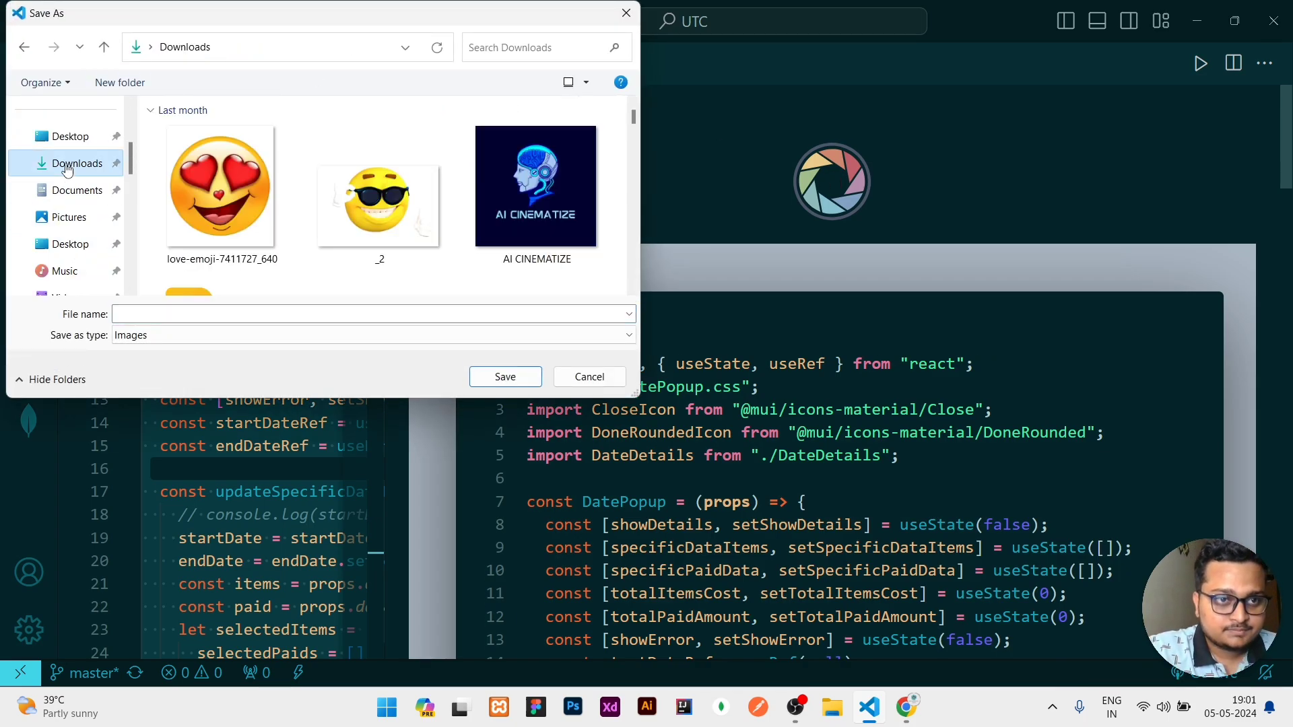
pyautogui.click(196, 316)
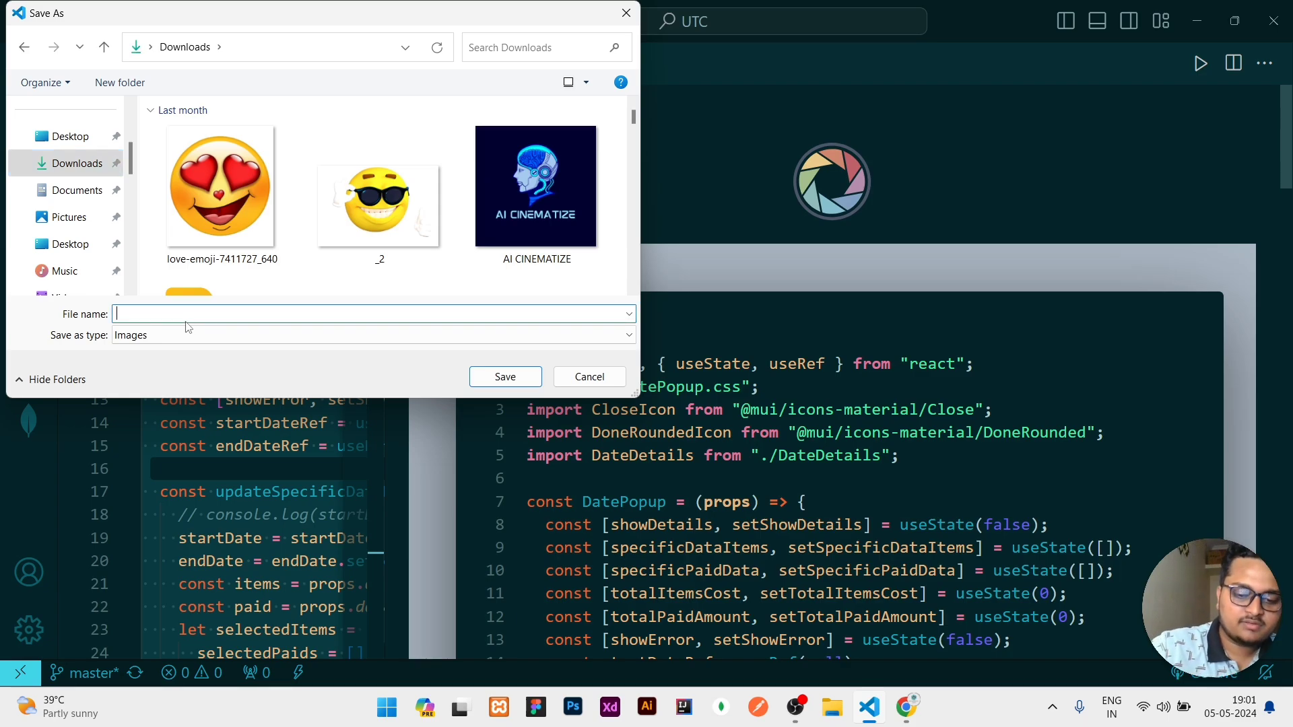
pyautogui.write('test')
pyautogui.press('Return')
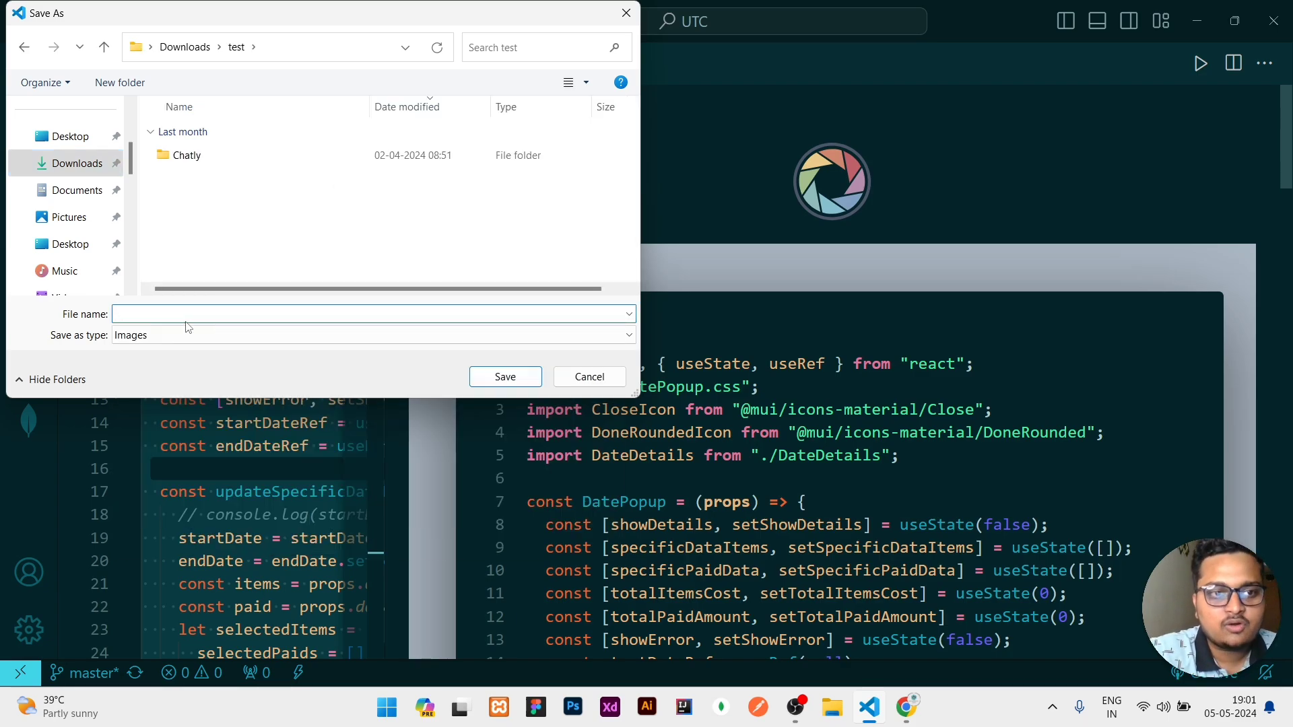
pyautogui.write('test')
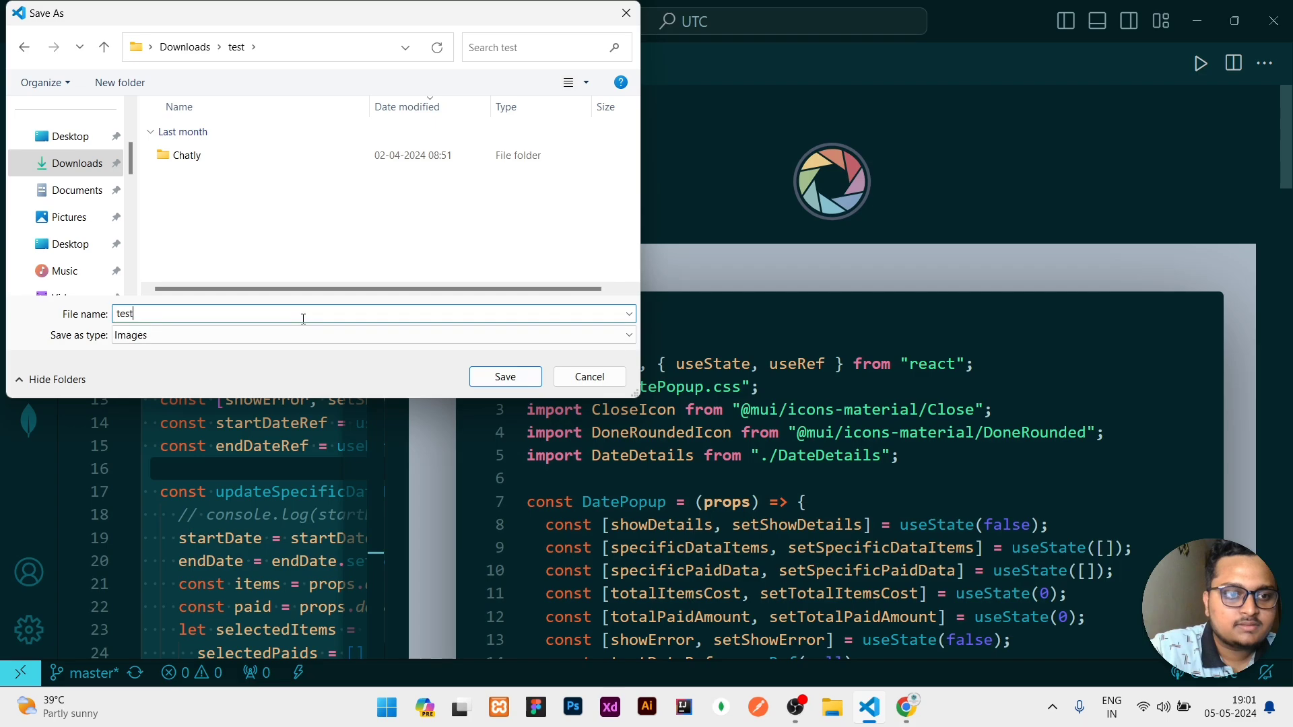
pyautogui.click(504, 376)
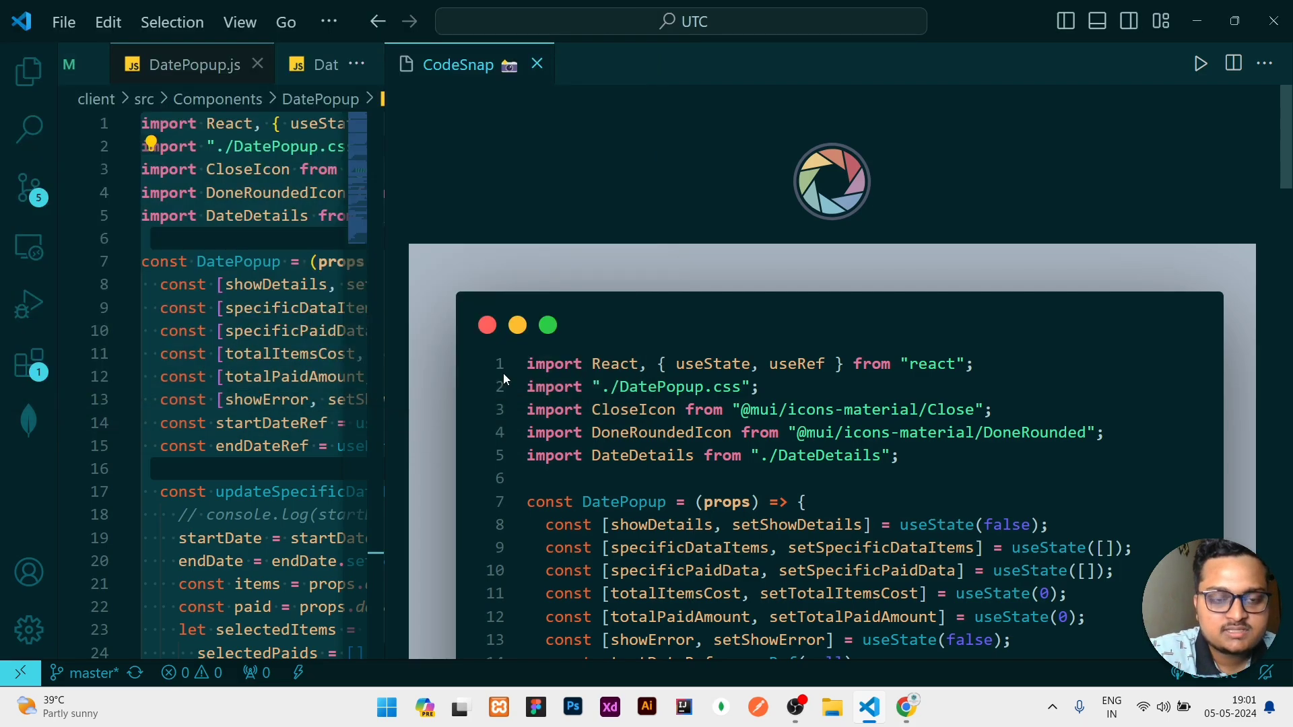
# Open test.png from the Downloads test folder in File Explorer
pyautogui.click(831, 708)
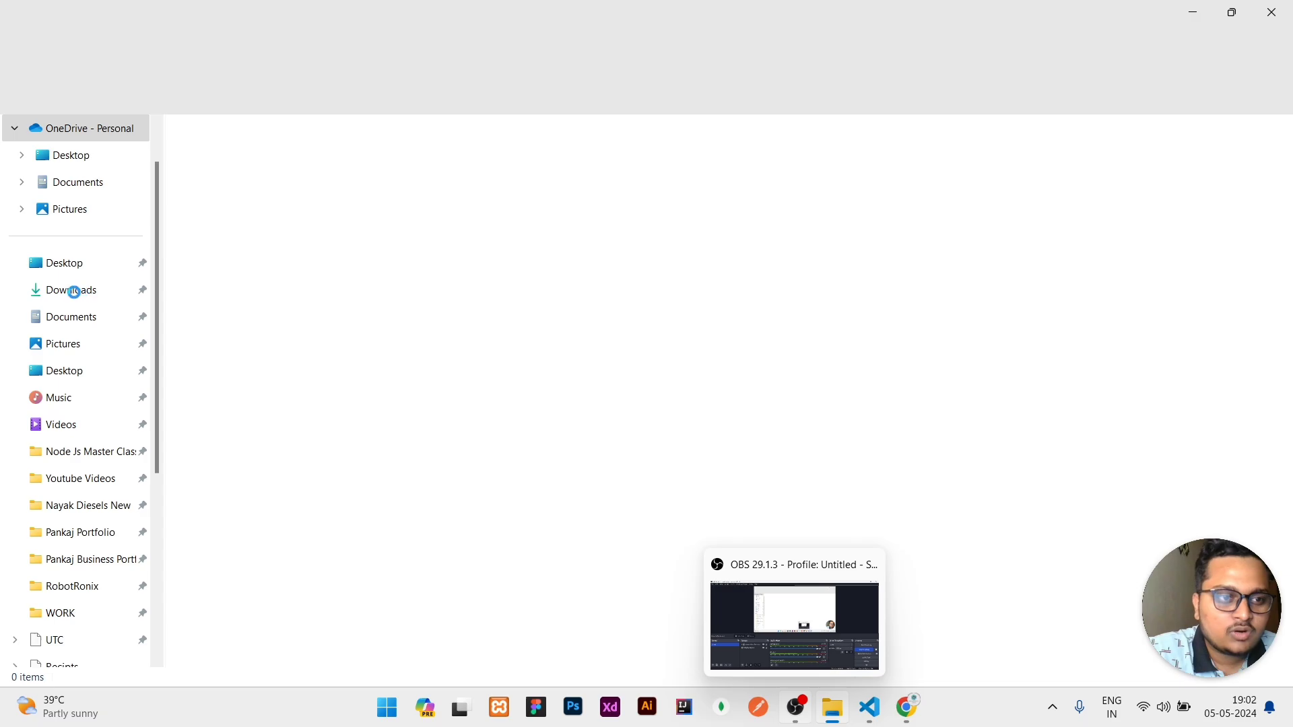
pyautogui.click(74, 292)
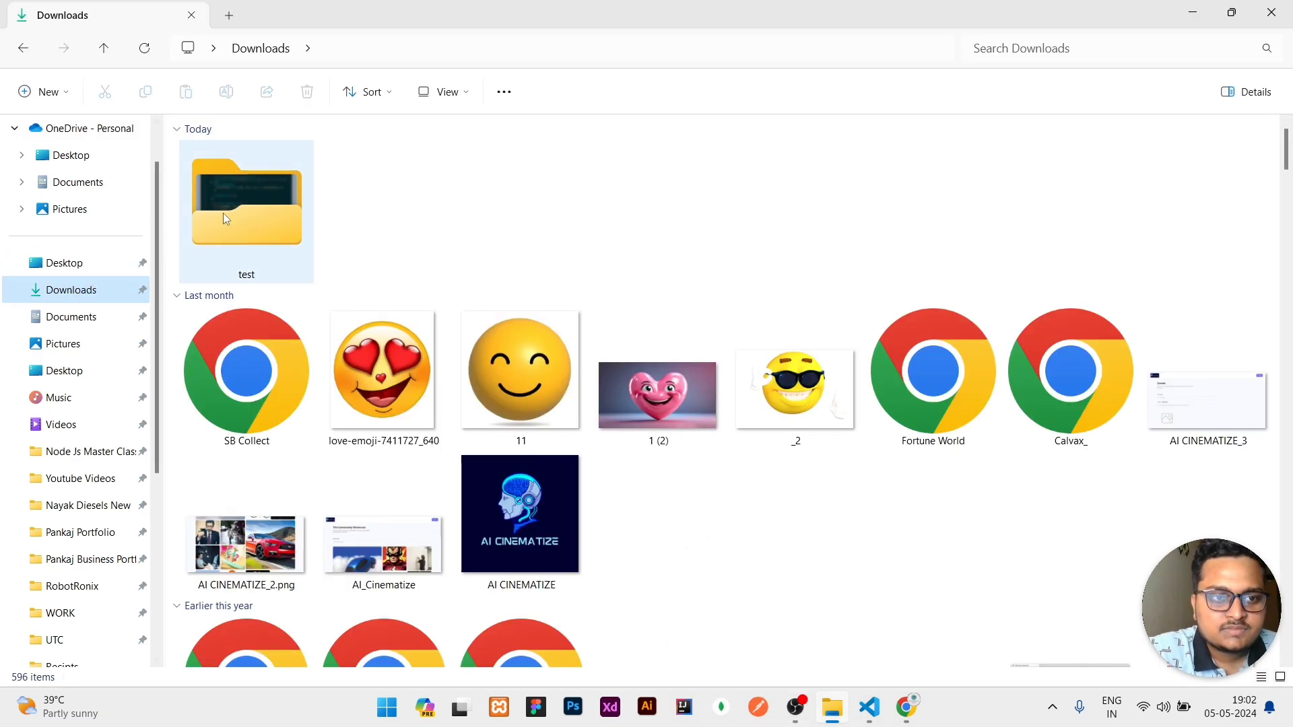
pyautogui.doubleClick(223, 213)
pyautogui.doubleClick(268, 171)
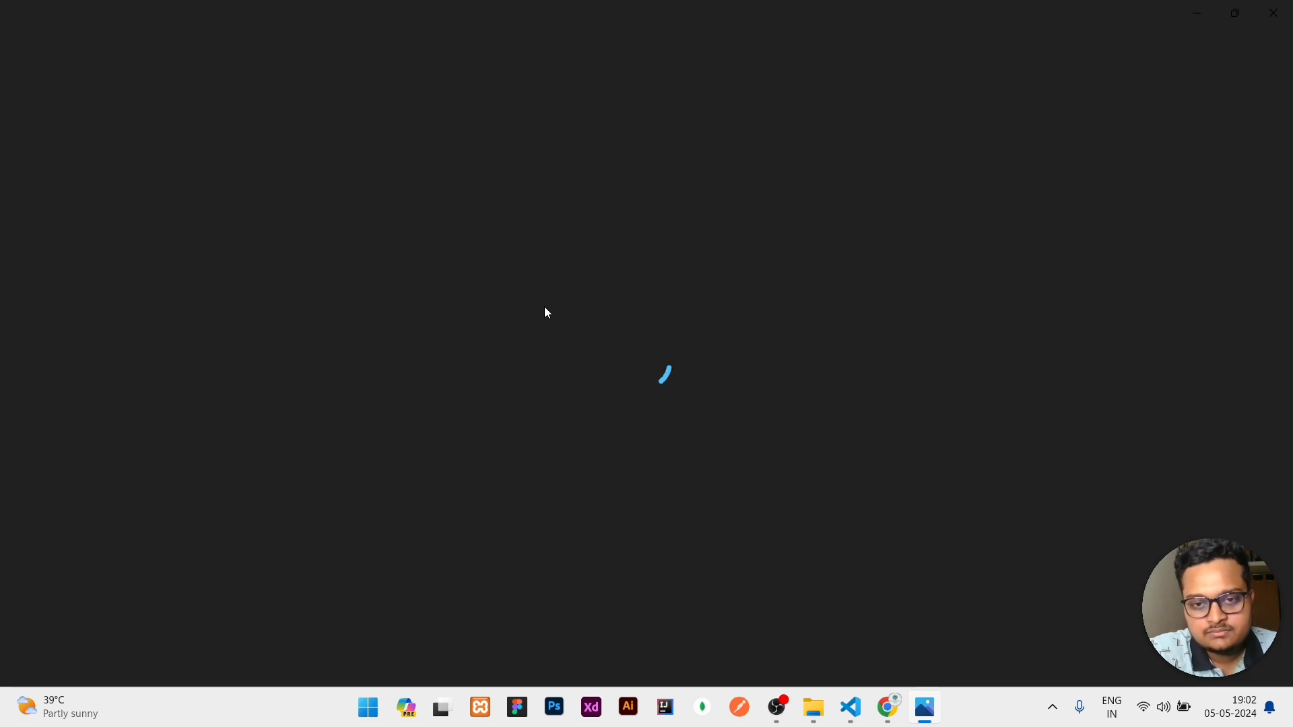
pyautogui.scroll(5, 649, 95)
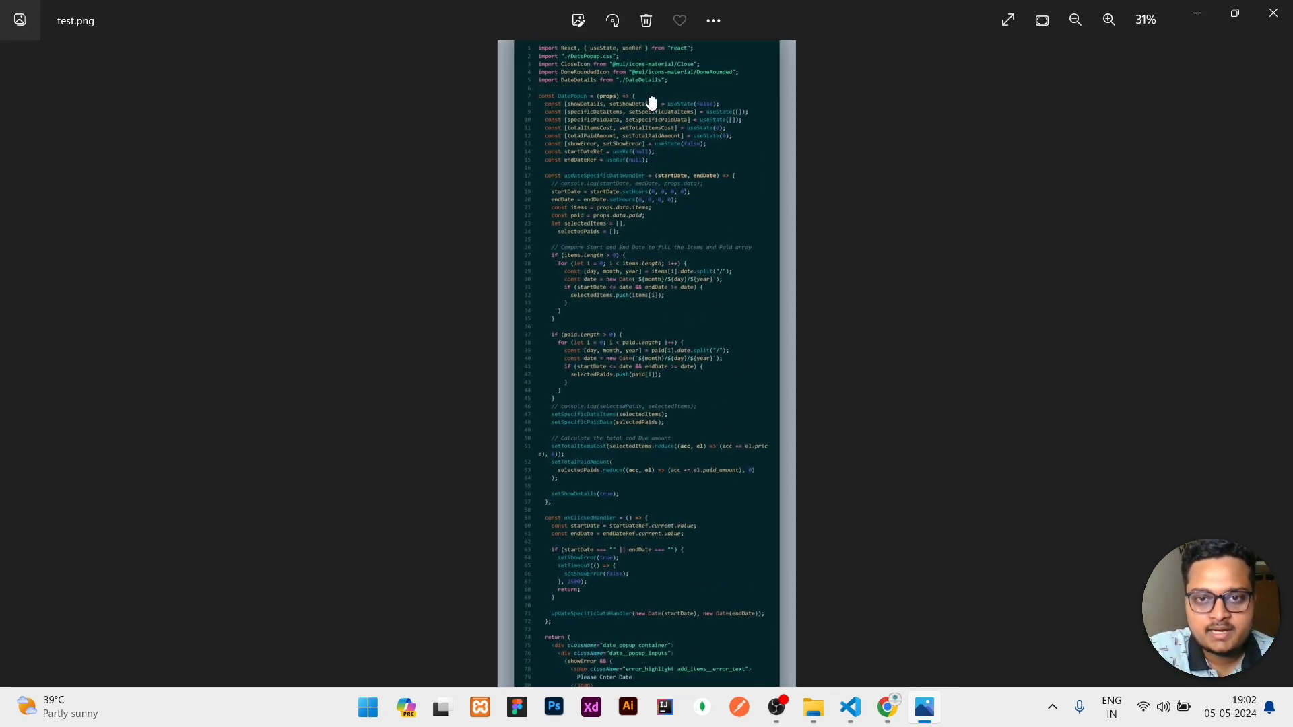
pyautogui.scroll(3, 649, 102)
pyautogui.scroll(6, 650, 102)
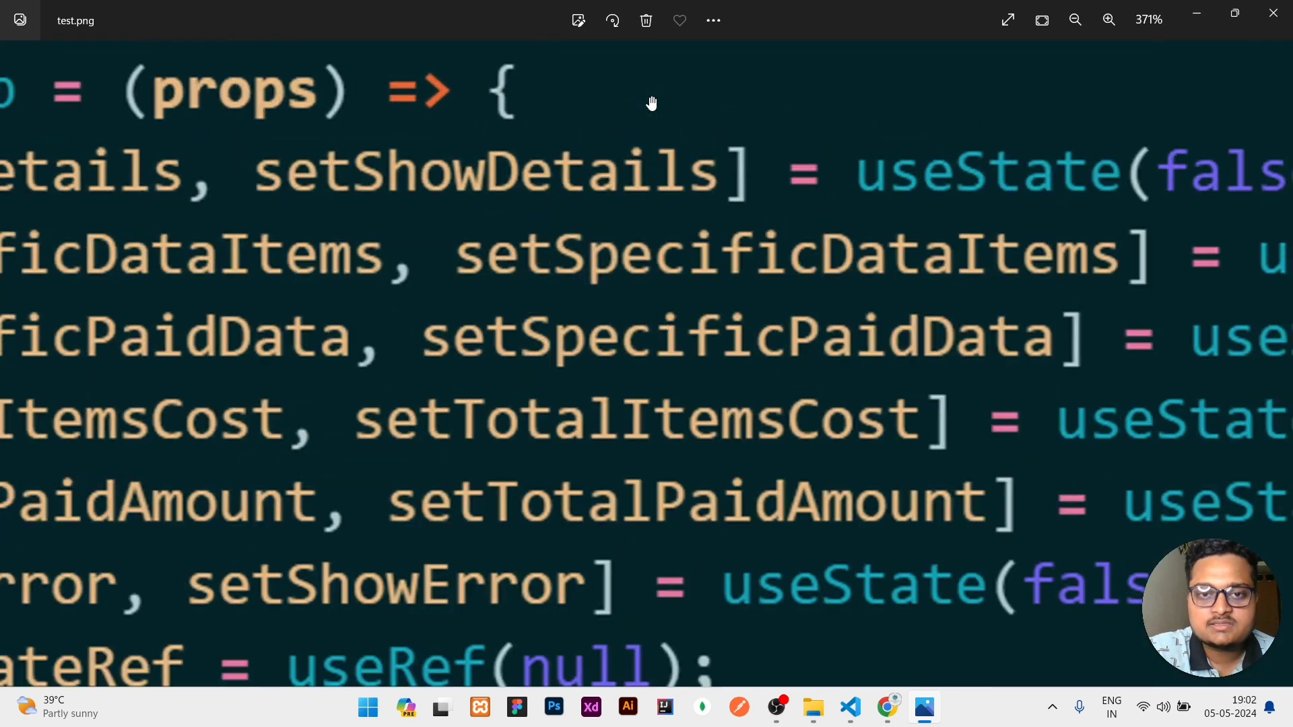
pyautogui.scroll(2, 649, 101)
pyautogui.scroll(-3, 650, 101)
pyautogui.scroll(-3, 650, 101)
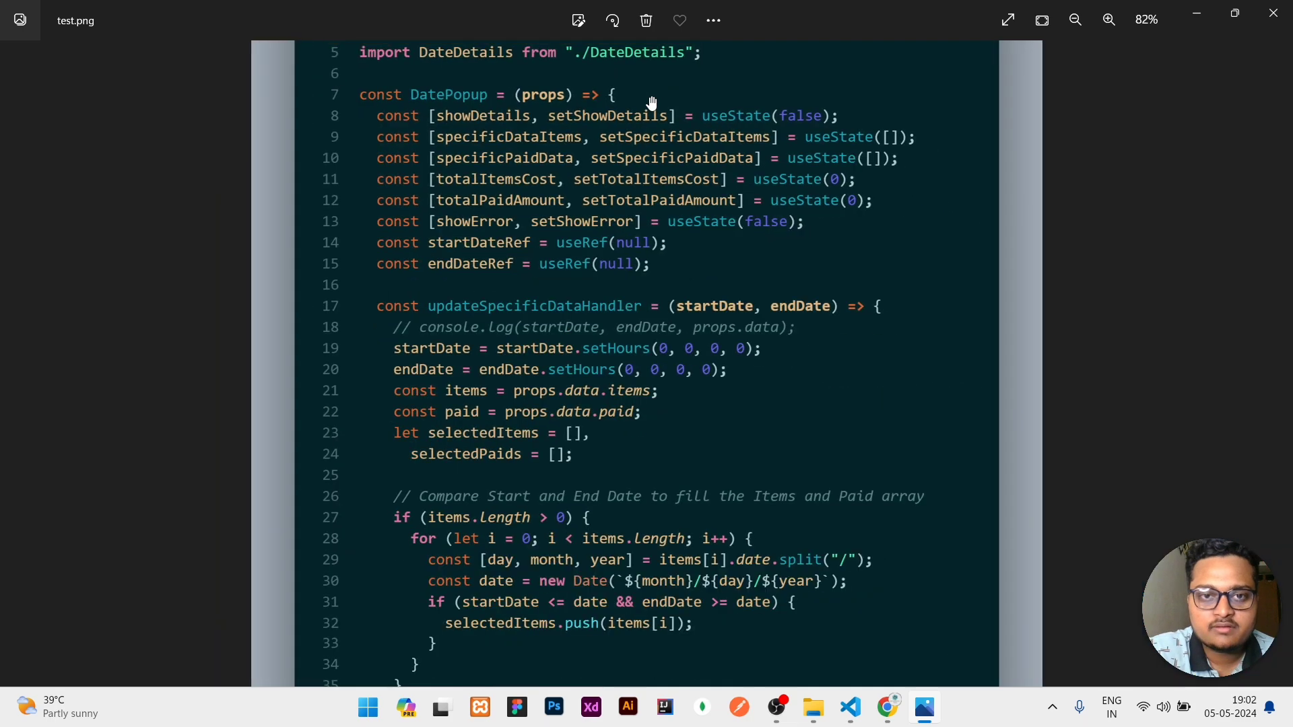
pyautogui.scroll(-4, 650, 101)
pyautogui.scroll(-3, 736, 345)
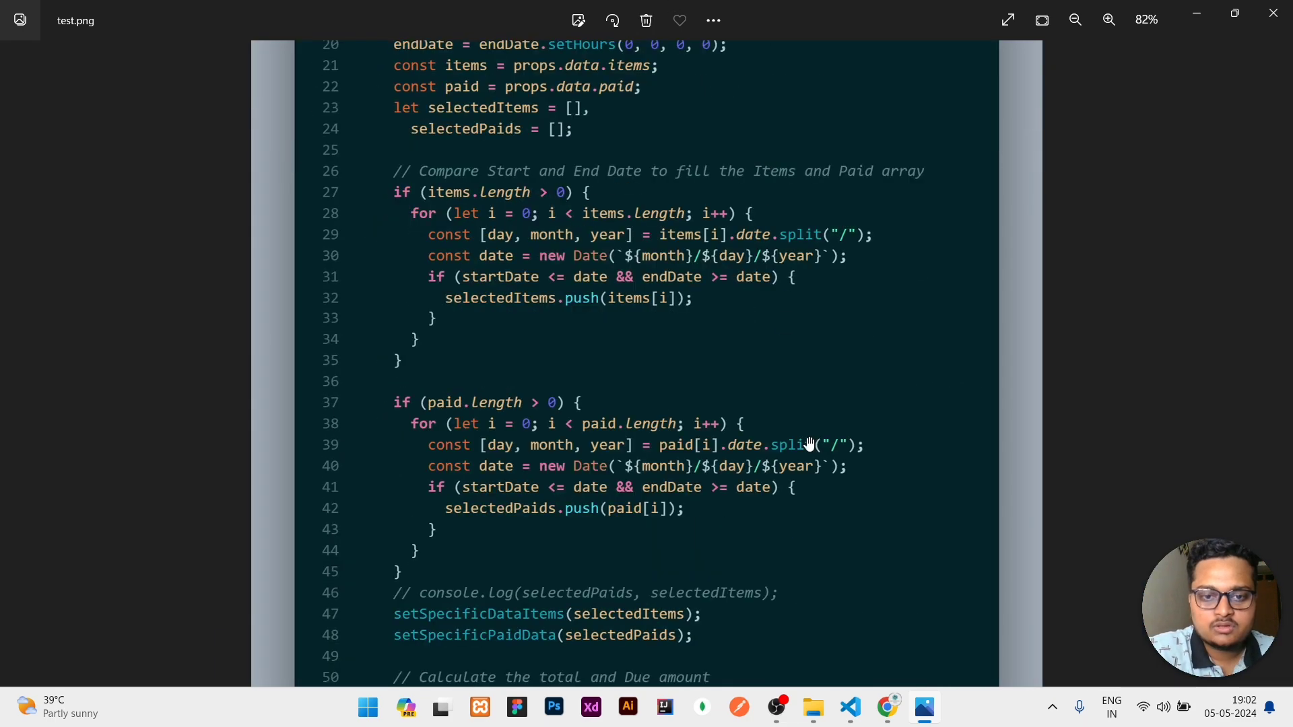
pyautogui.scroll(-3, 748, 303)
pyautogui.scroll(-3, 809, 152)
pyautogui.scroll(-3, 869, 40)
pyautogui.scroll(-3, 899, 449)
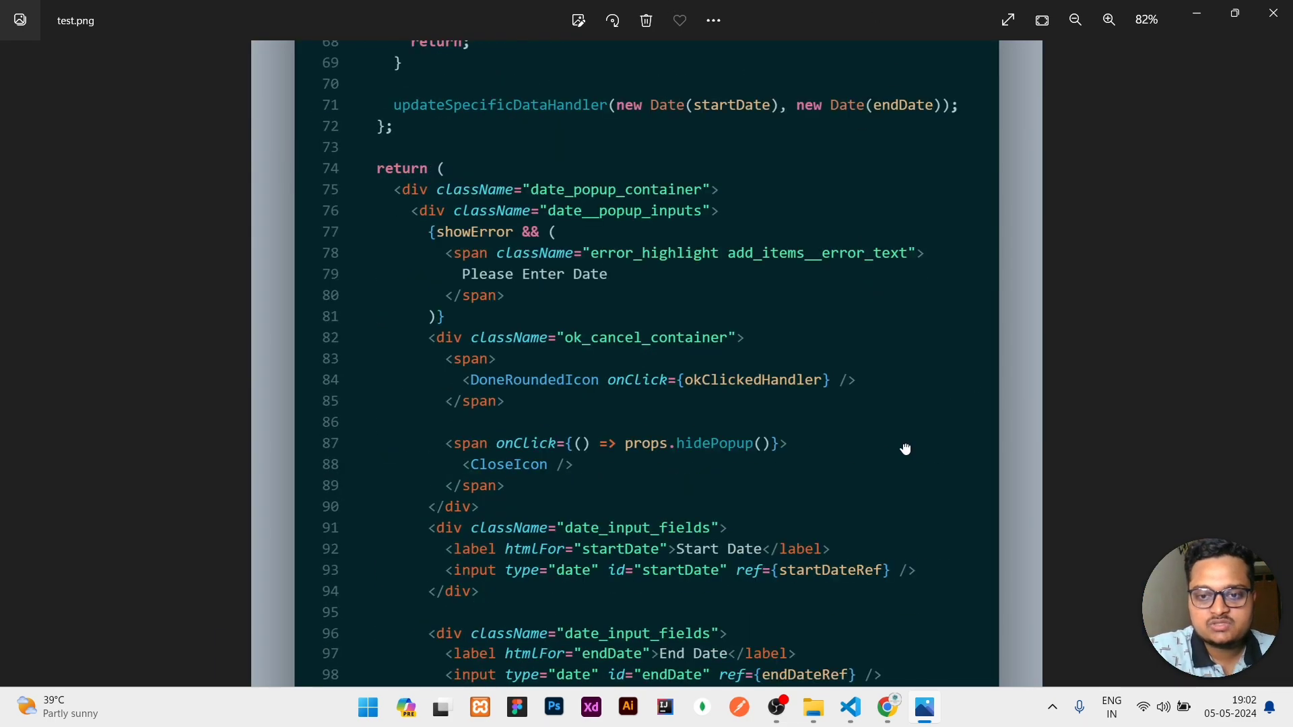
pyautogui.scroll(-3, 944, 354)
pyautogui.scroll(-3, 1000, 21)
pyautogui.scroll(-2, 878, 297)
pyautogui.scroll(-3, 877, 296)
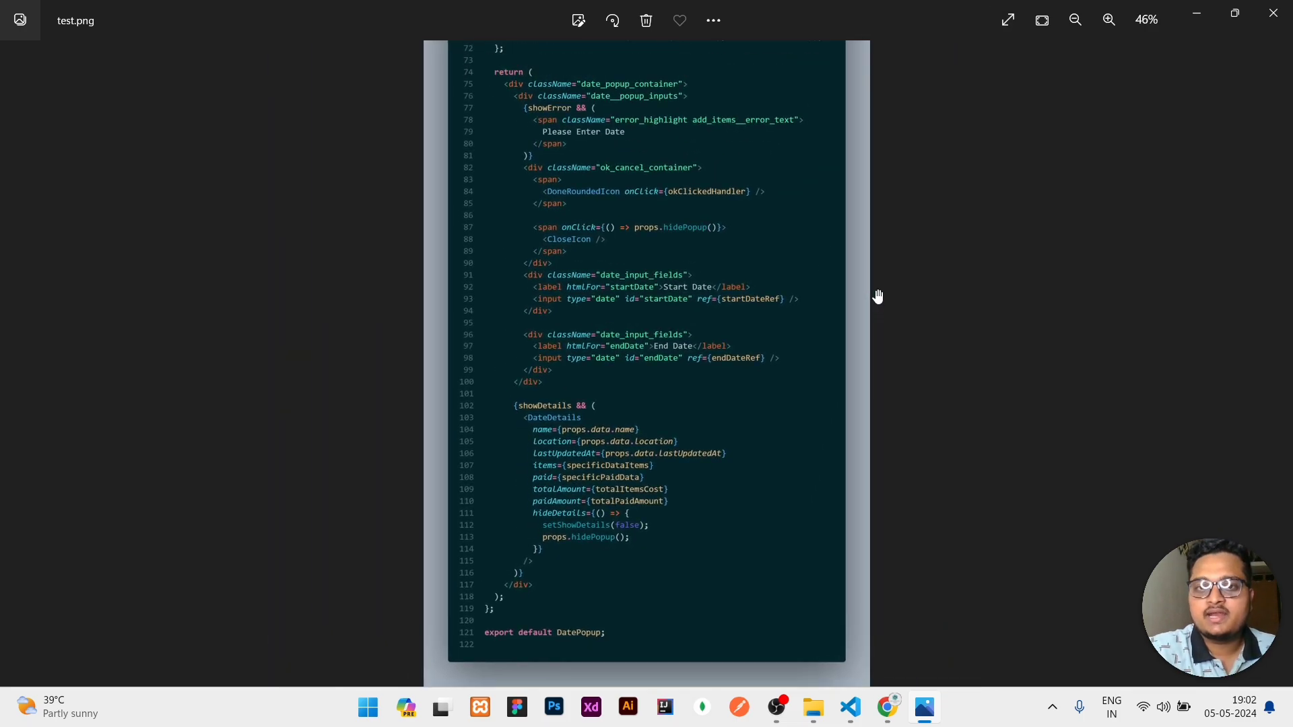
pyautogui.scroll(-3, 877, 295)
pyautogui.scroll(-2, 877, 297)
pyautogui.scroll(-1, 848, 457)
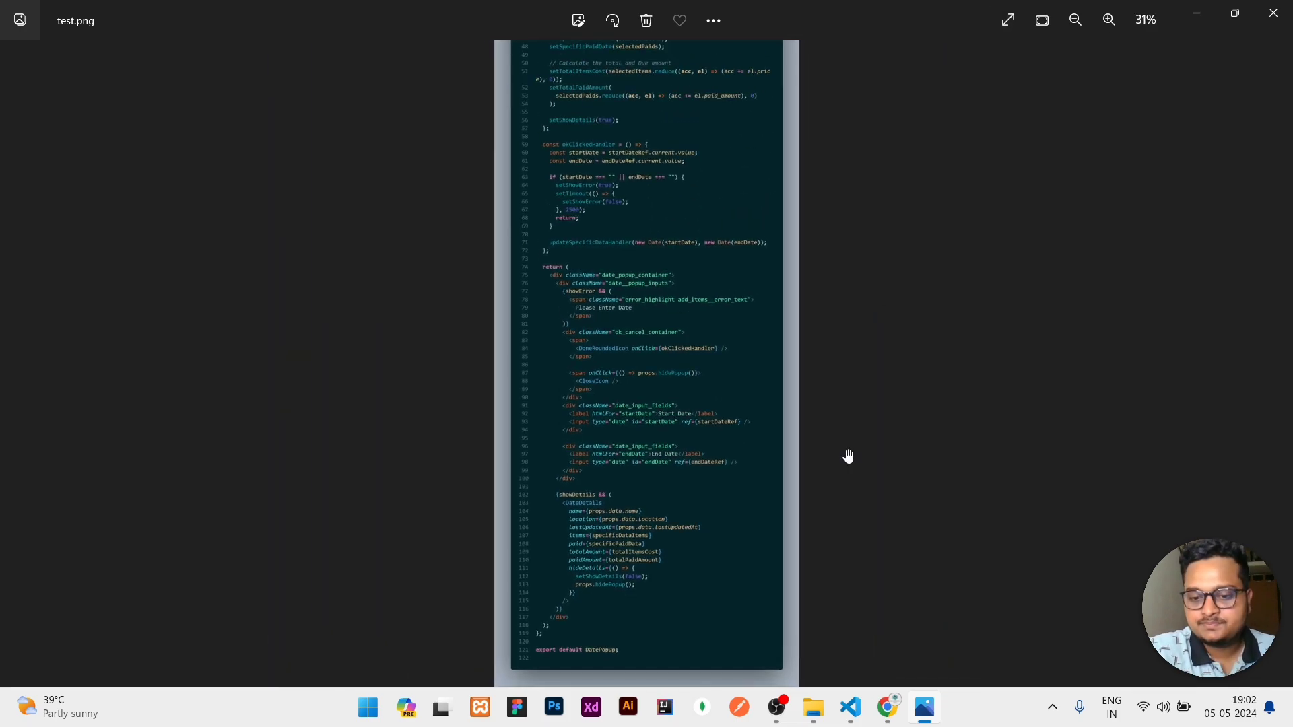
# Switch from Photos to the YouTube channel page in Google Chrome
pyautogui.click(887, 707)
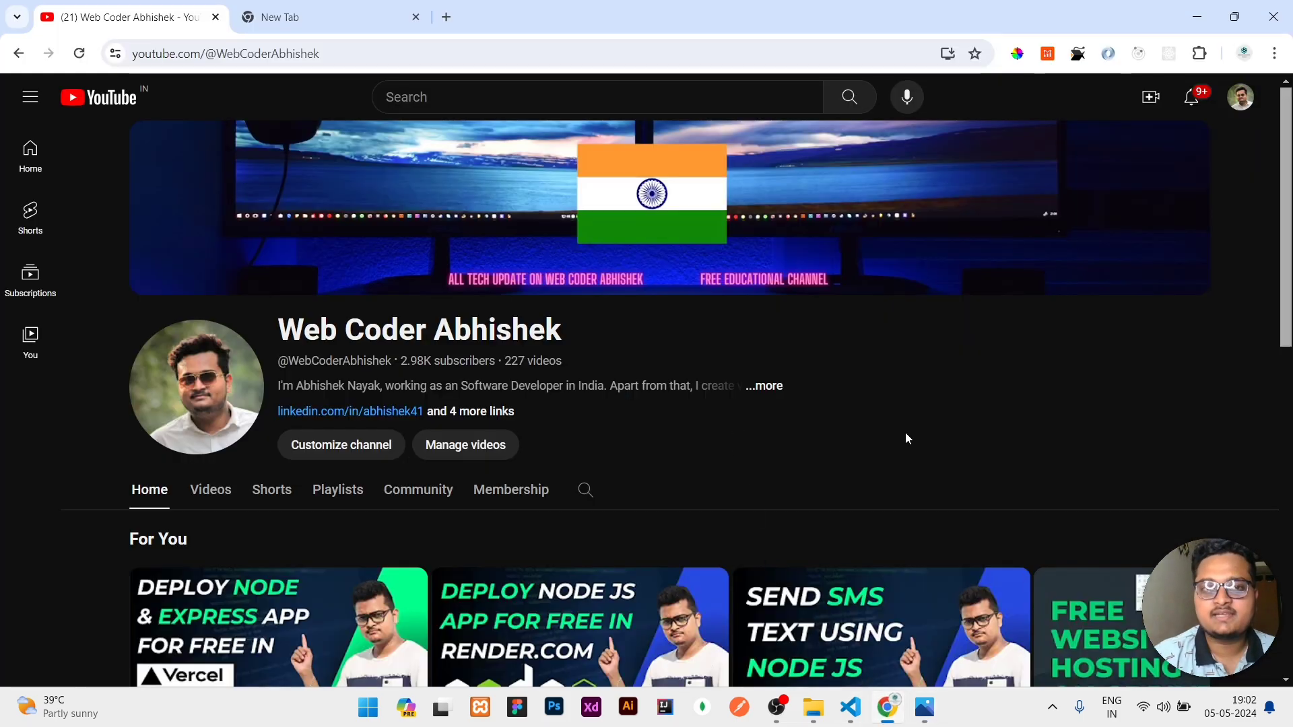